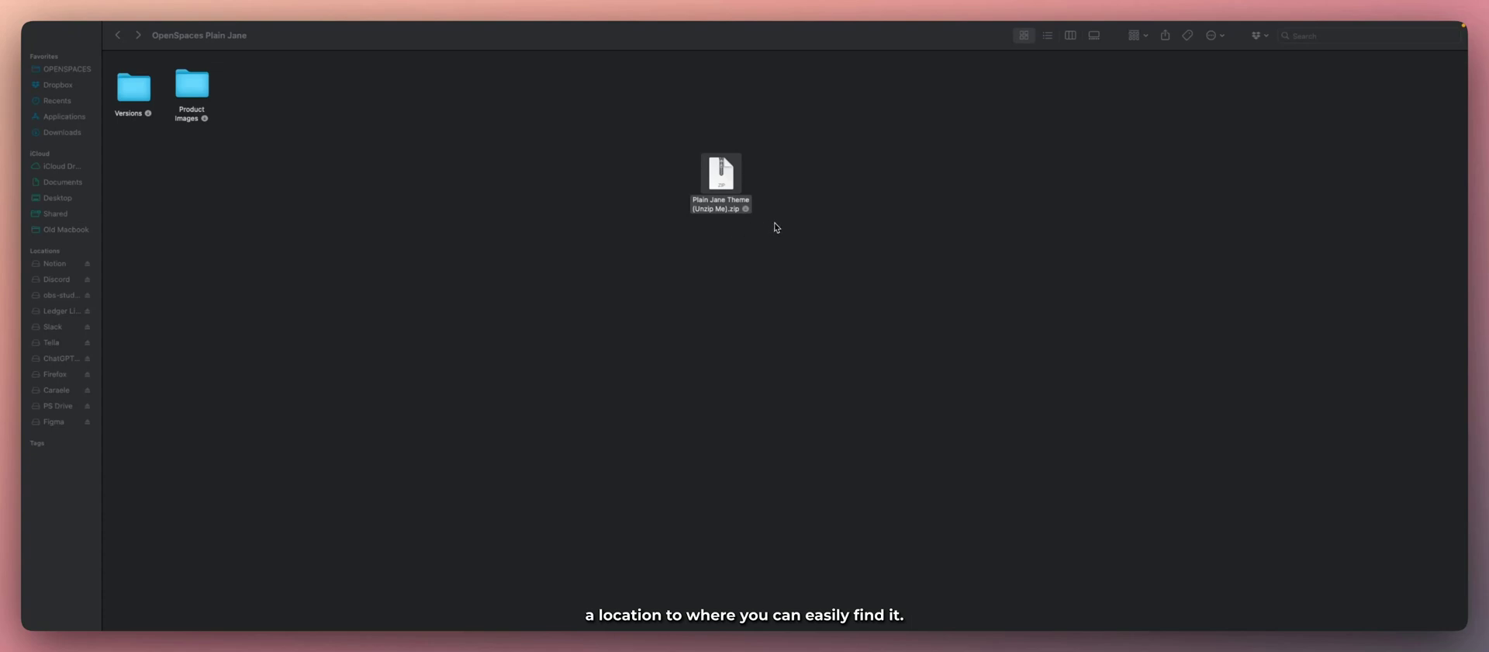
- Move the Plain Jane Theme (Unzip Me).zip icon slightly lower in the OpenSpaces Plain Jane folder
{"action": "left_click_drag", "start_coordinate": [726, 200], "coordinate": [724, 225]}
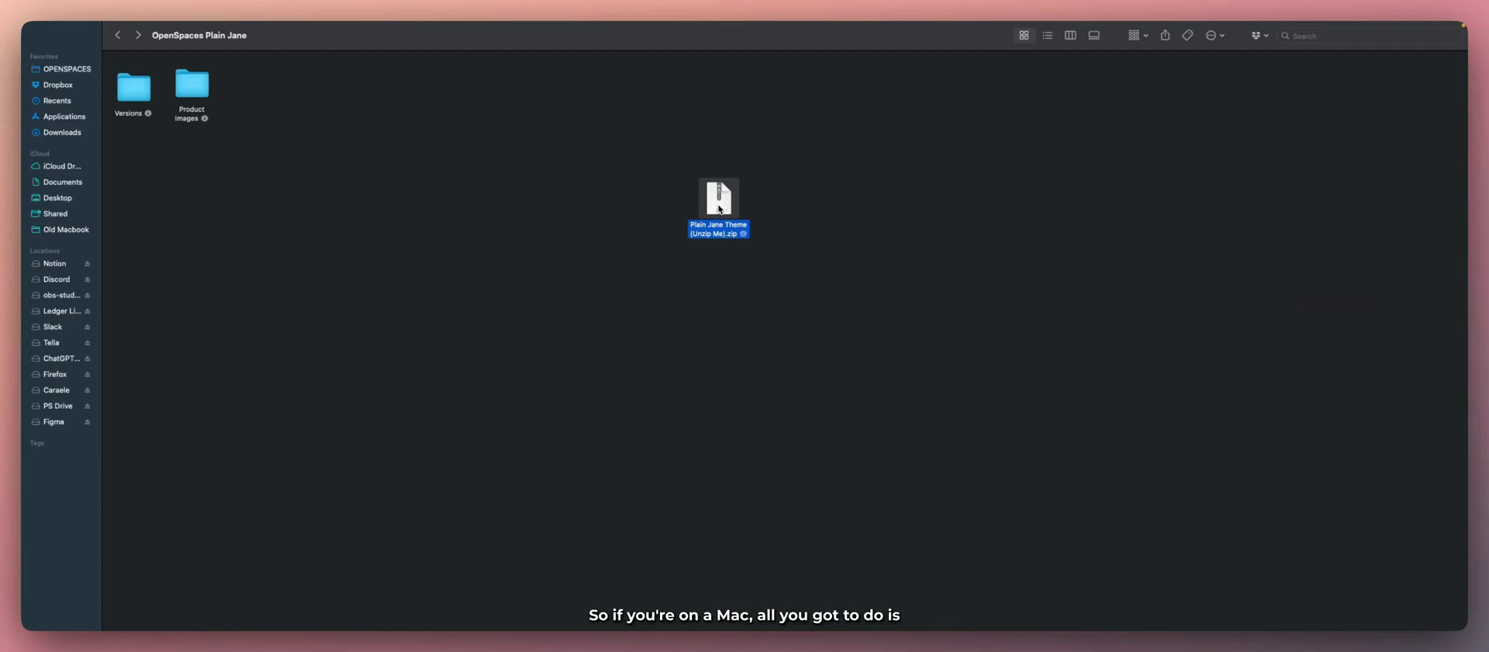
- Extract Plain Jane Theme (Unzip Me).zip and open the resulting Plain Jane Theme (Unzip Me) folder
{"action": "double_click", "coordinate": [719, 208]}
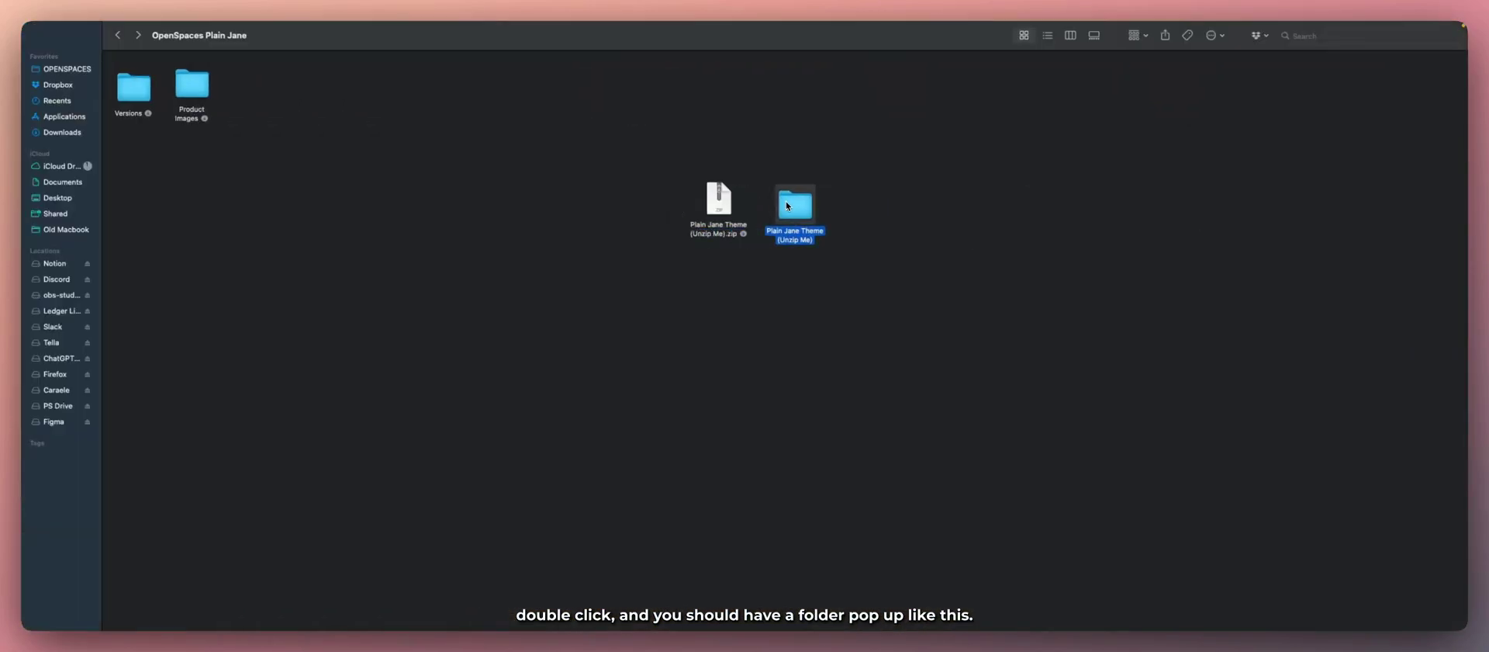
{"action": "left_click_drag", "start_coordinate": [796, 214], "coordinate": [795, 208]}
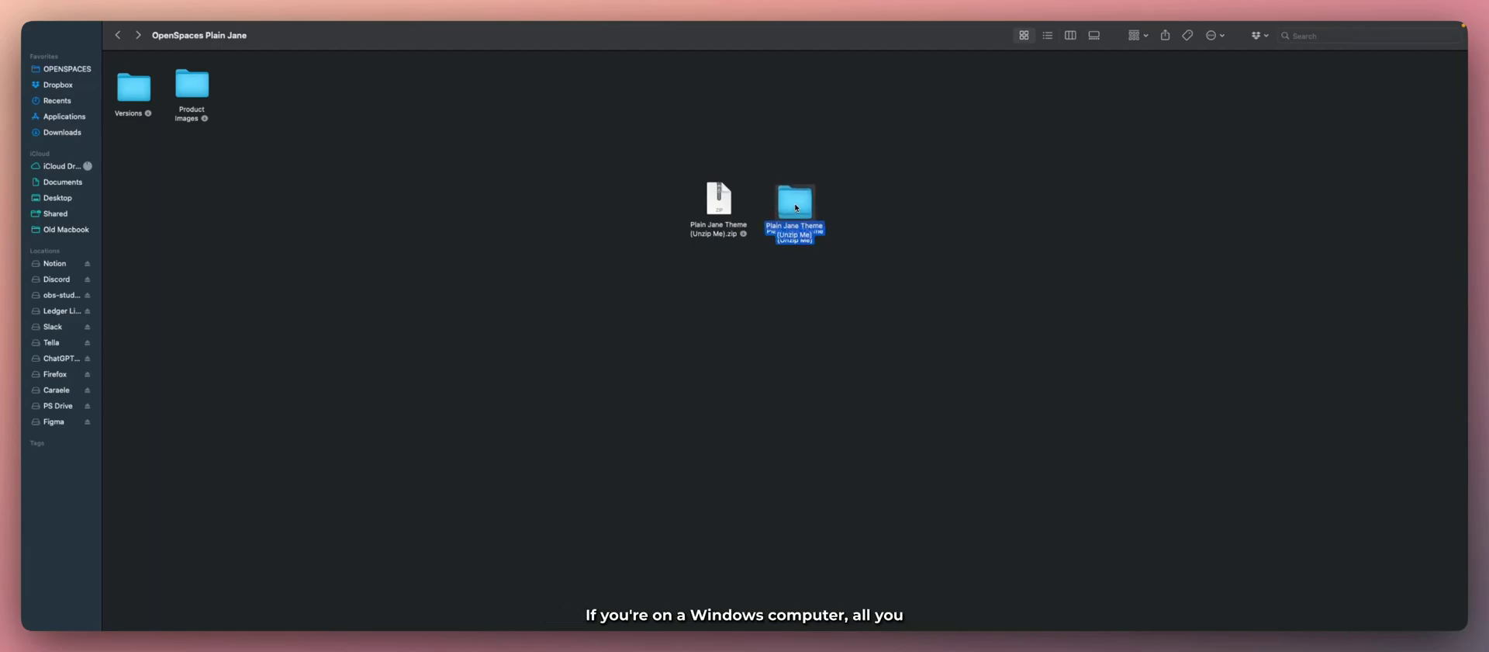
{"action": "left_click", "coordinate": [720, 209]}
{"action": "right_click", "coordinate": [719, 209]}
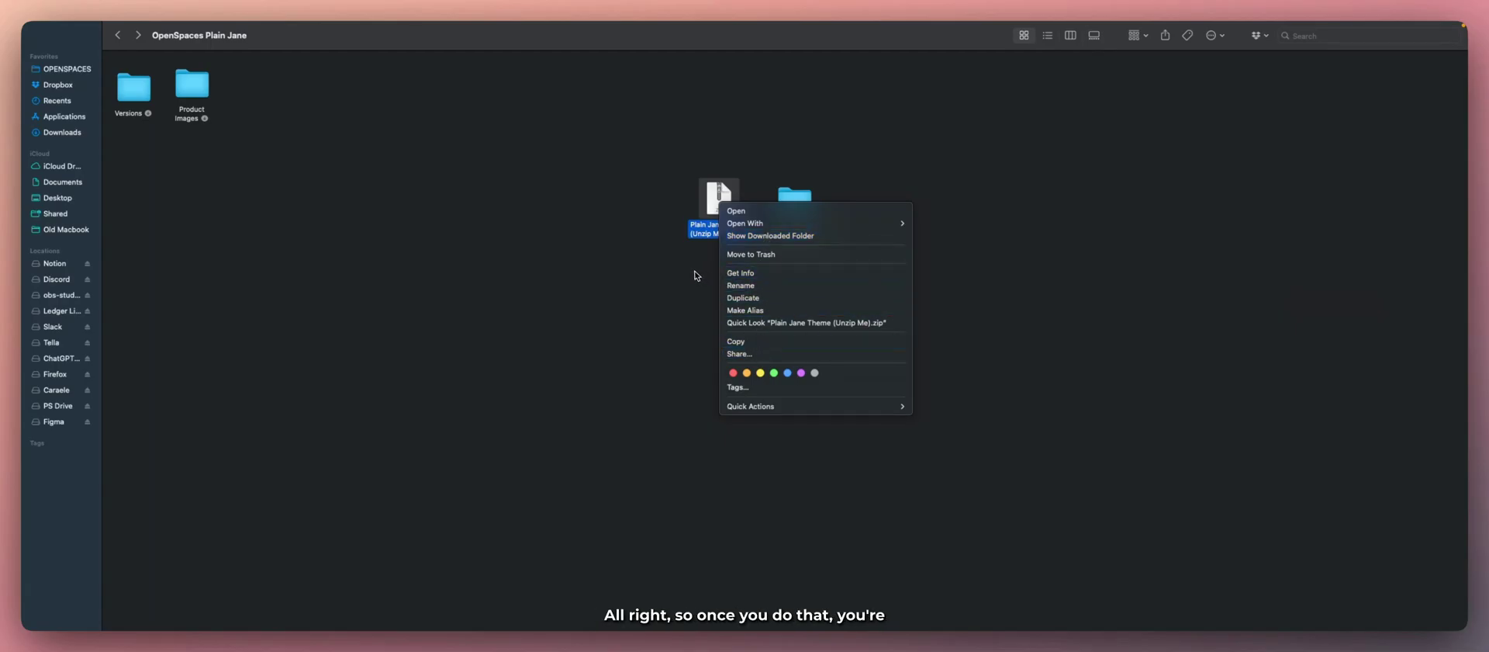
{"action": "left_click", "coordinate": [676, 285]}
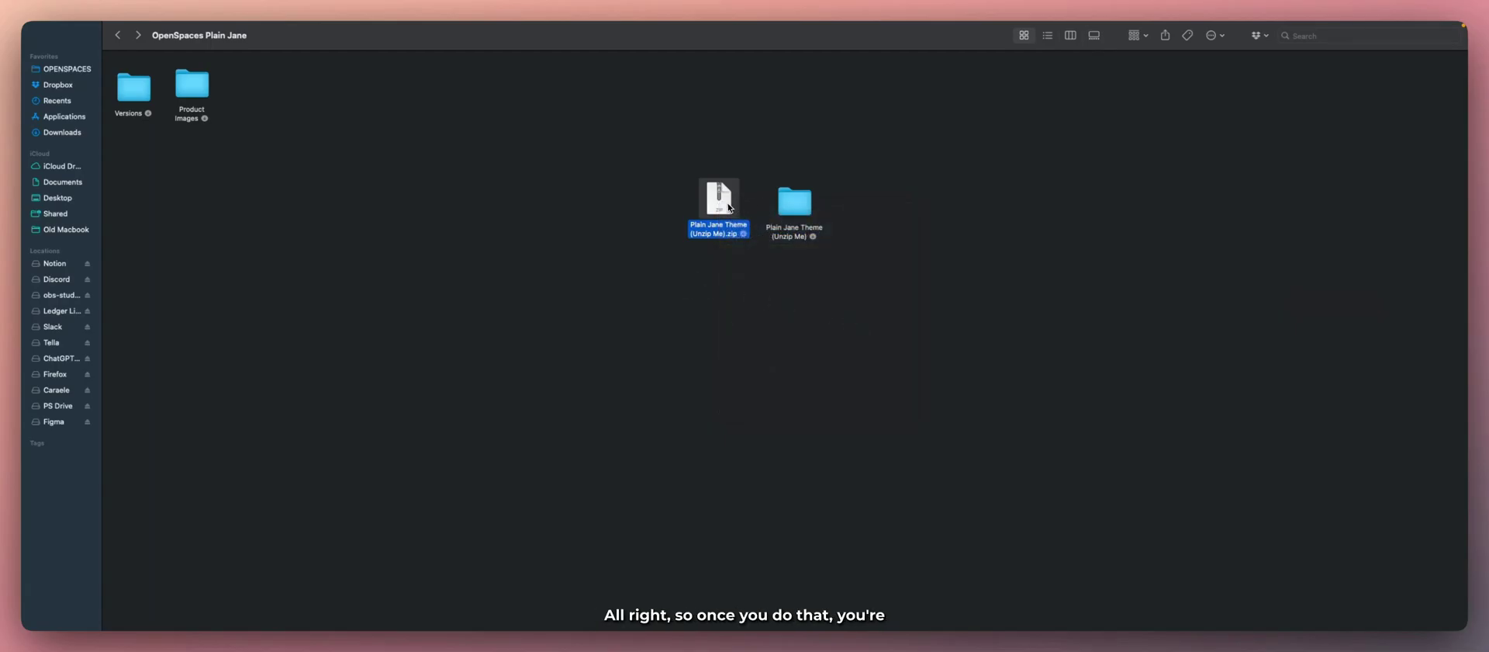
{"action": "double_click", "coordinate": [792, 203]}
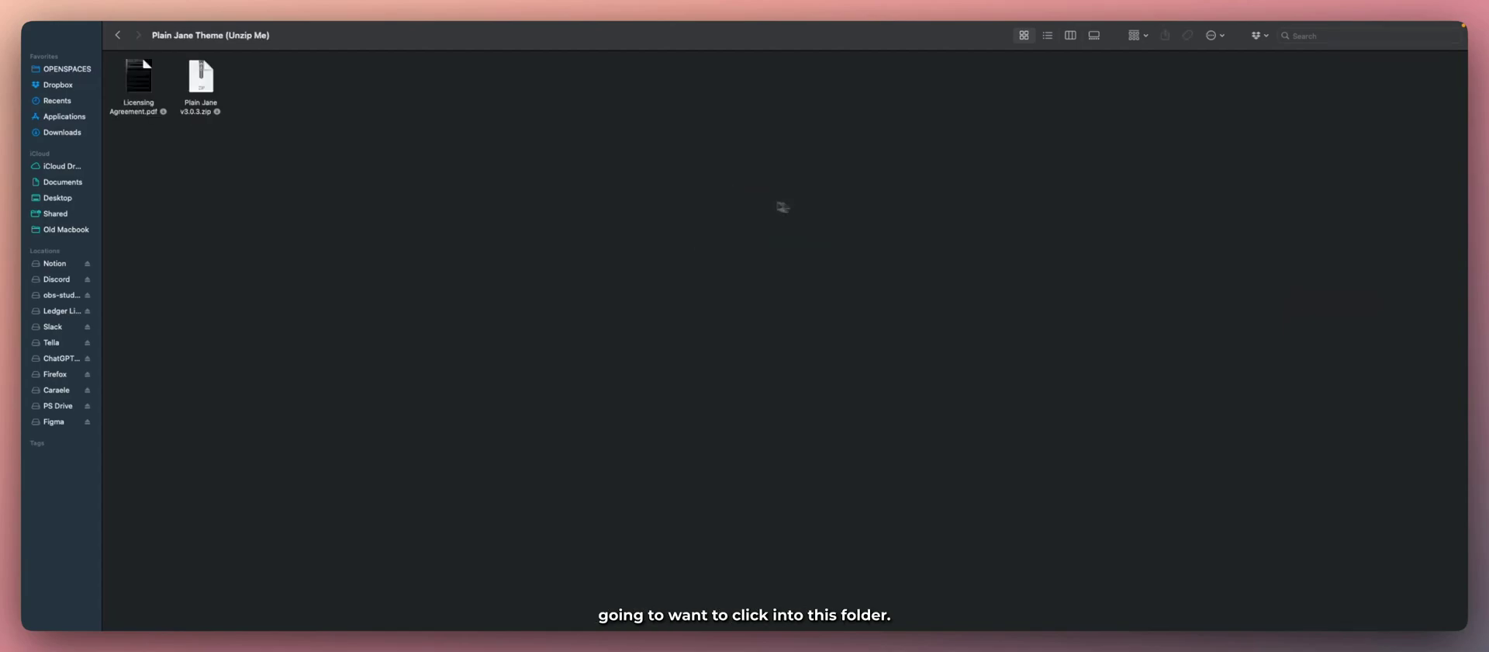
{"action": "mouse_move", "coordinate": [138, 77]}
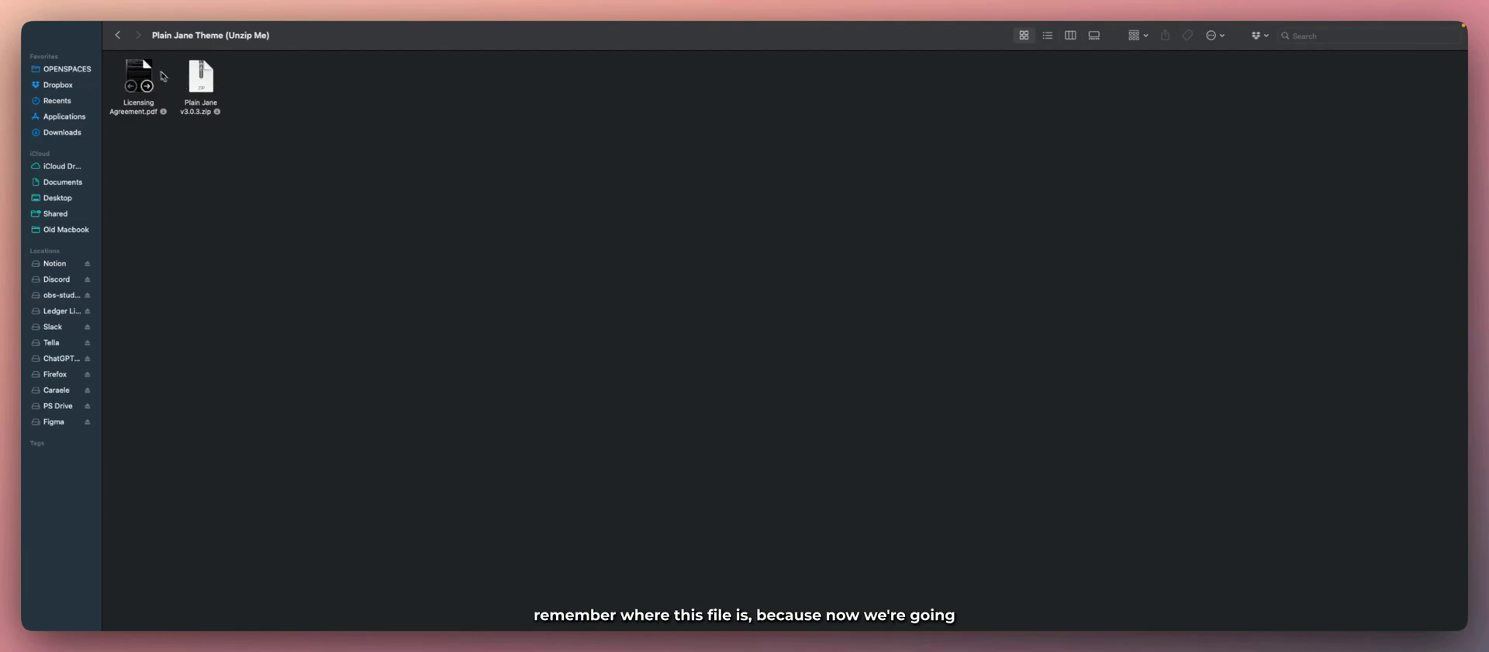
- Move the Plain Jane v3.0.3.zip icon aside and go back to the OpenSpaces Plain Jane folder
{"action": "mouse_move", "coordinate": [210, 94]}
{"action": "left_mouse_down"}
{"action": "mouse_move", "coordinate": [314, 125]}
{"action": "mouse_move", "coordinate": [279, 141]}
{"action": "left_mouse_up"}
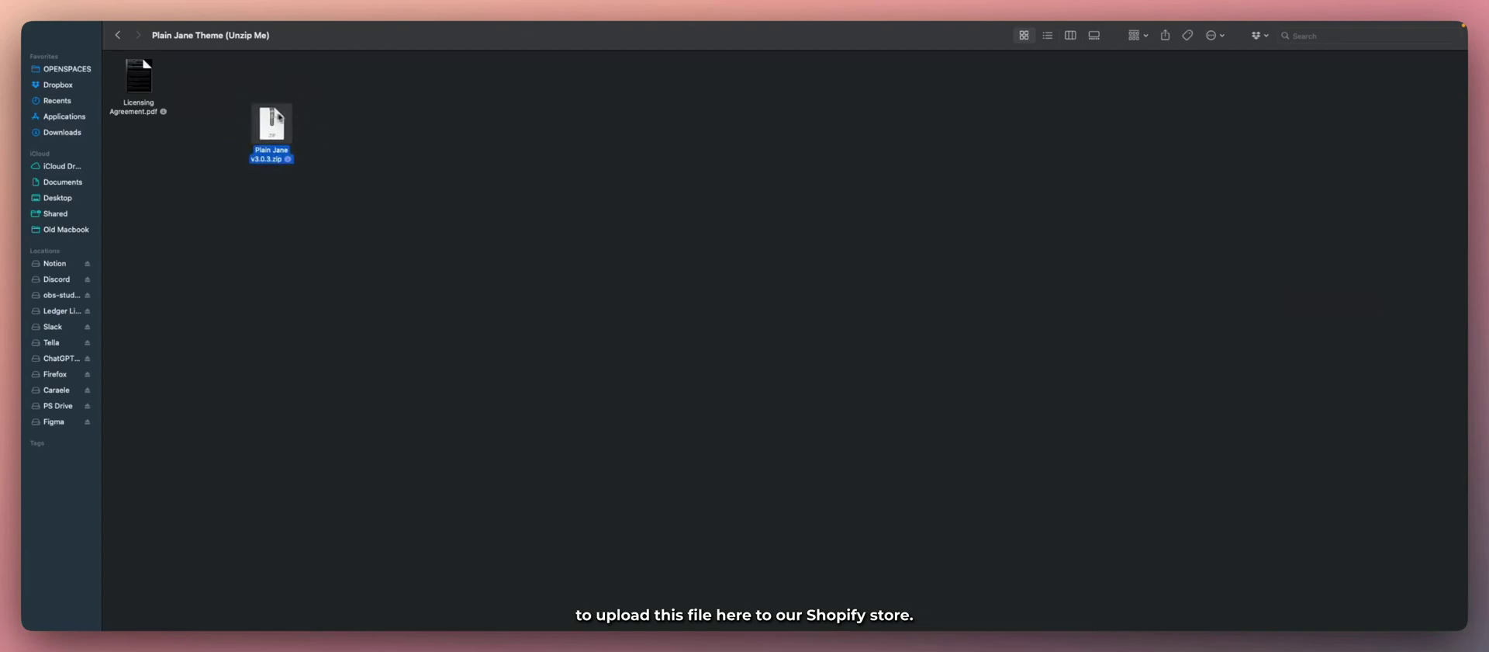
{"action": "left_click", "coordinate": [117, 34]}
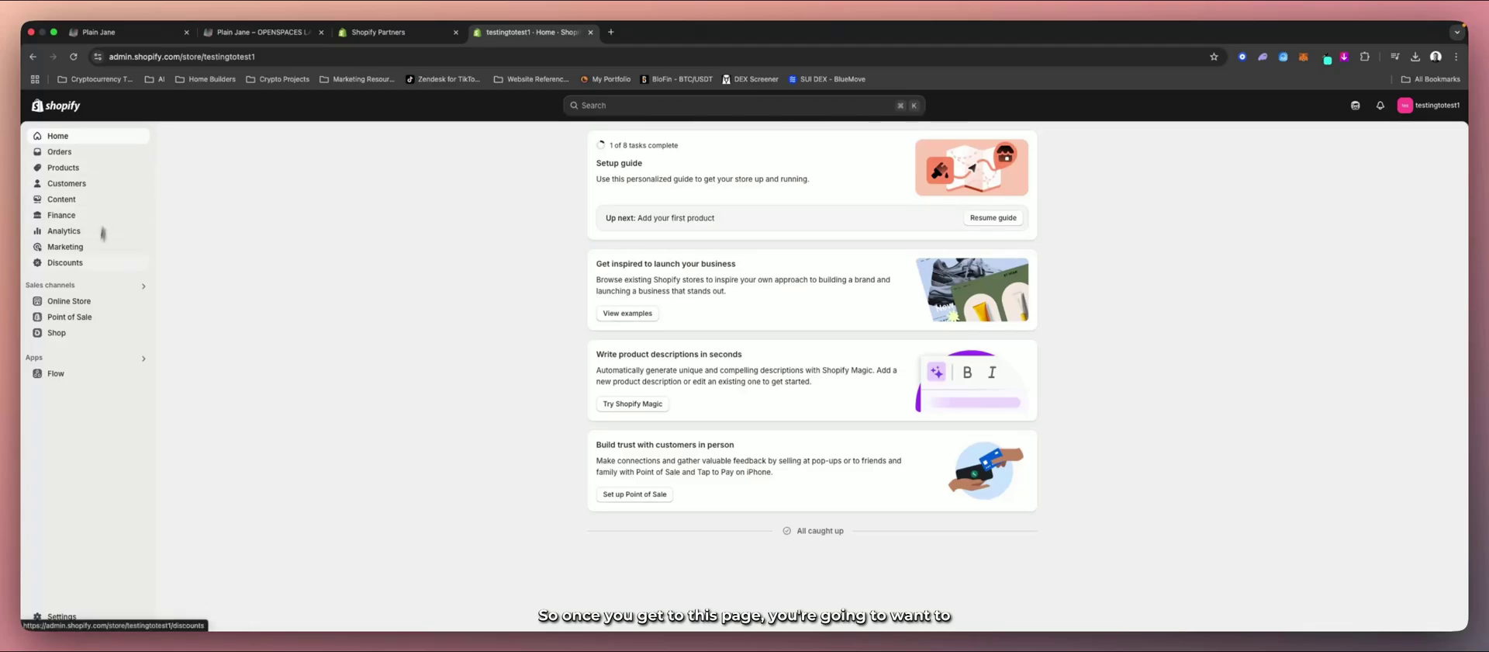
{"action": "mouse_move", "coordinate": [93, 353]}
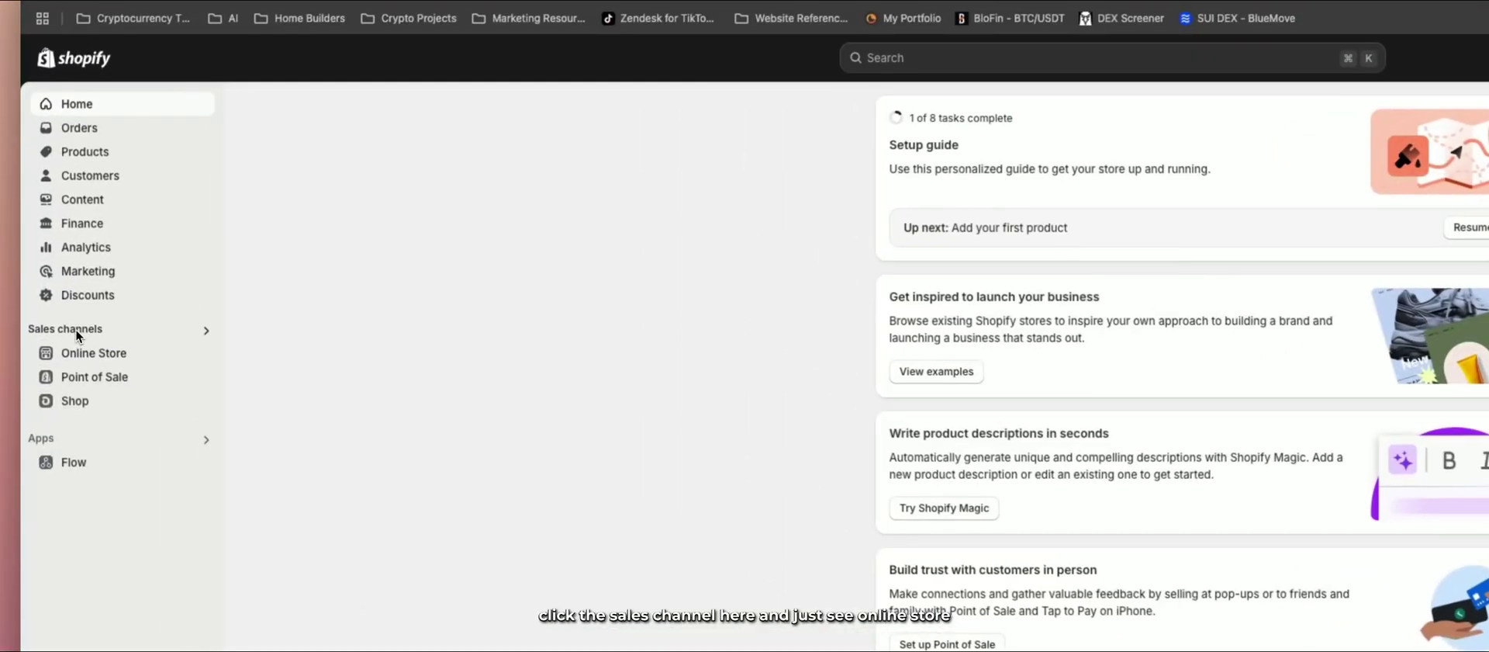
- Go to the Online Store themes page and open the Theme library's Add theme menu
{"action": "left_click", "coordinate": [57, 285]}
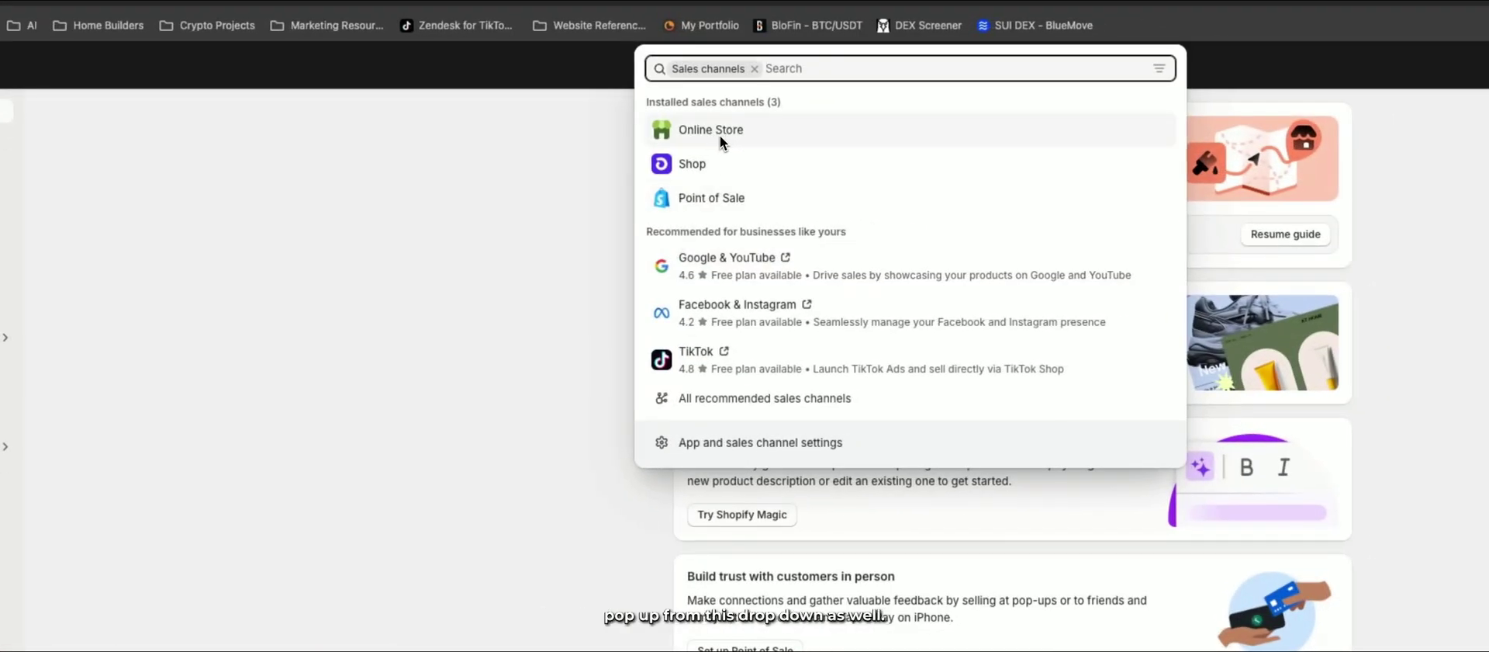
{"action": "left_click", "coordinate": [720, 132]}
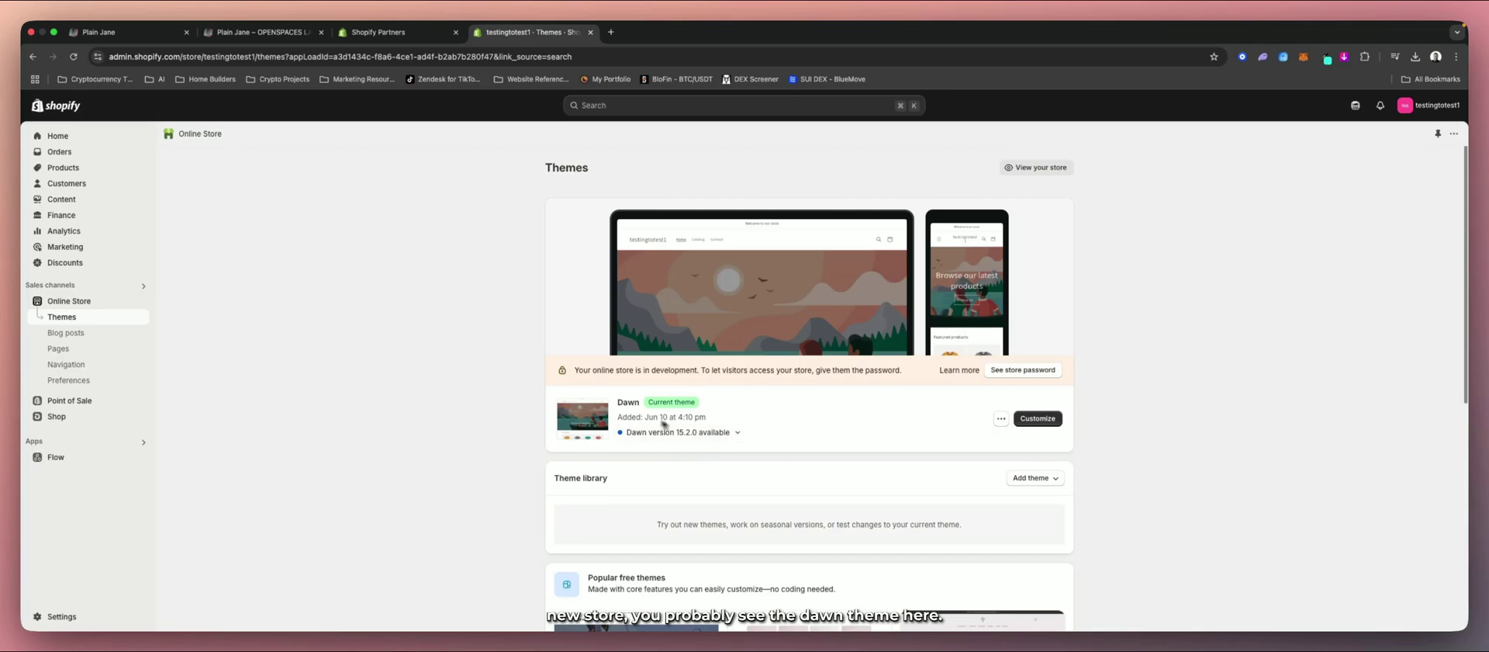
{"action": "scroll", "coordinate": [717, 433], "scroll_direction": "down", "scroll_amount": 1}
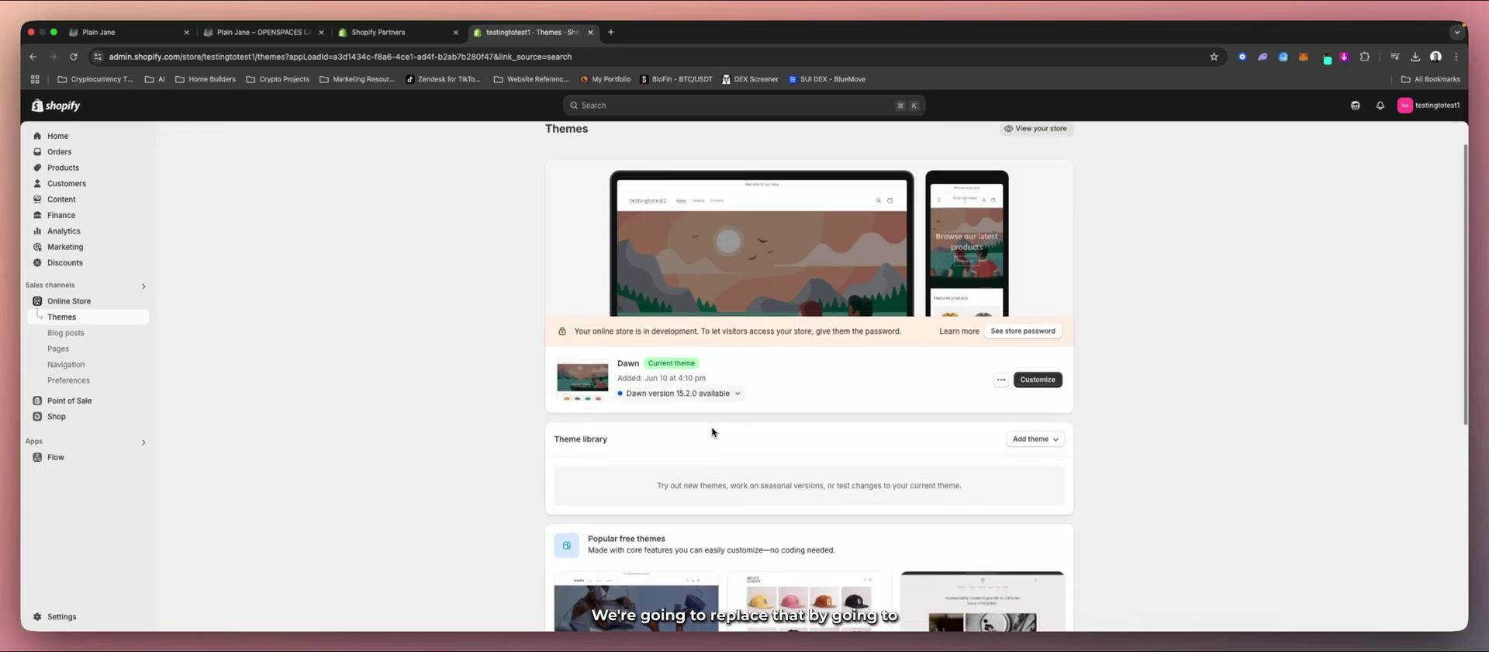
{"action": "scroll", "coordinate": [712, 432], "scroll_direction": "down", "scroll_amount": 1}
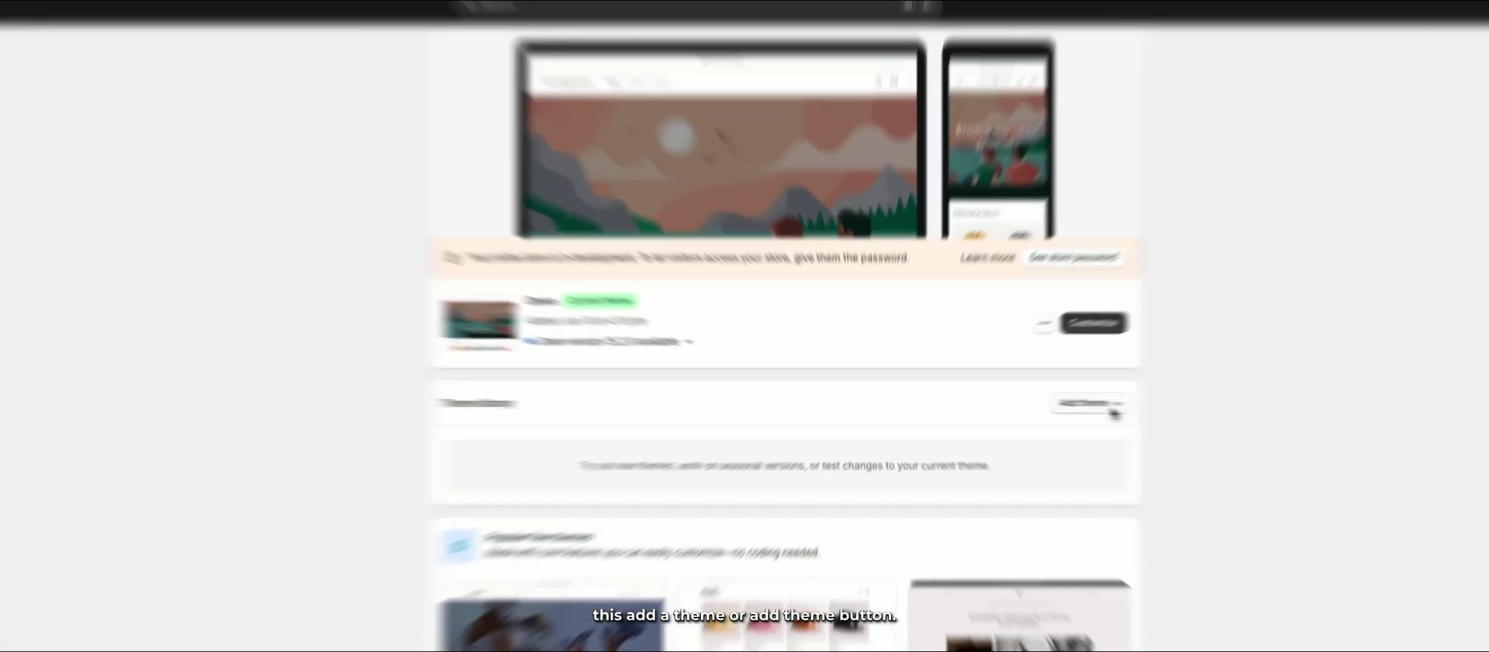
{"action": "left_click", "coordinate": [1051, 404]}
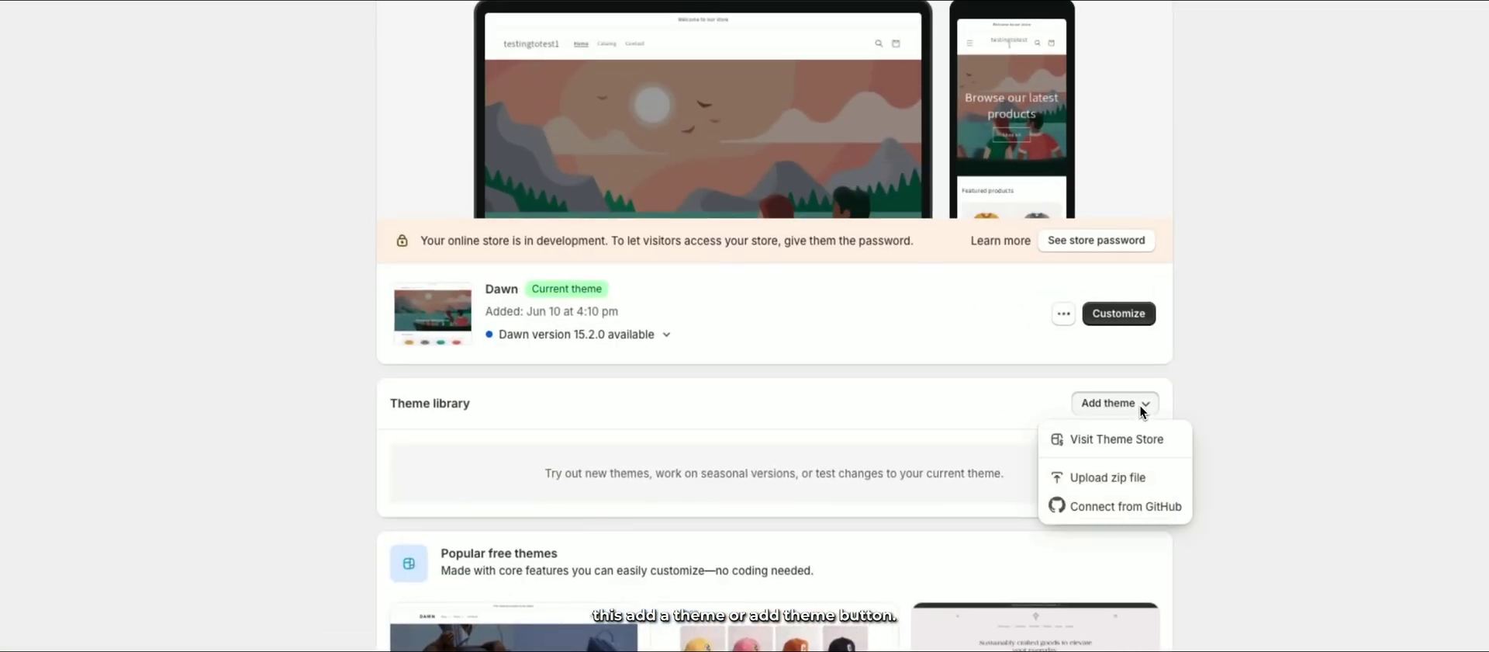
- Upload Plain Jane v3.0.3.zip from the Plain Jane Theme (Unzip Me) folder as a new theme
{"action": "left_click", "coordinate": [1095, 477]}
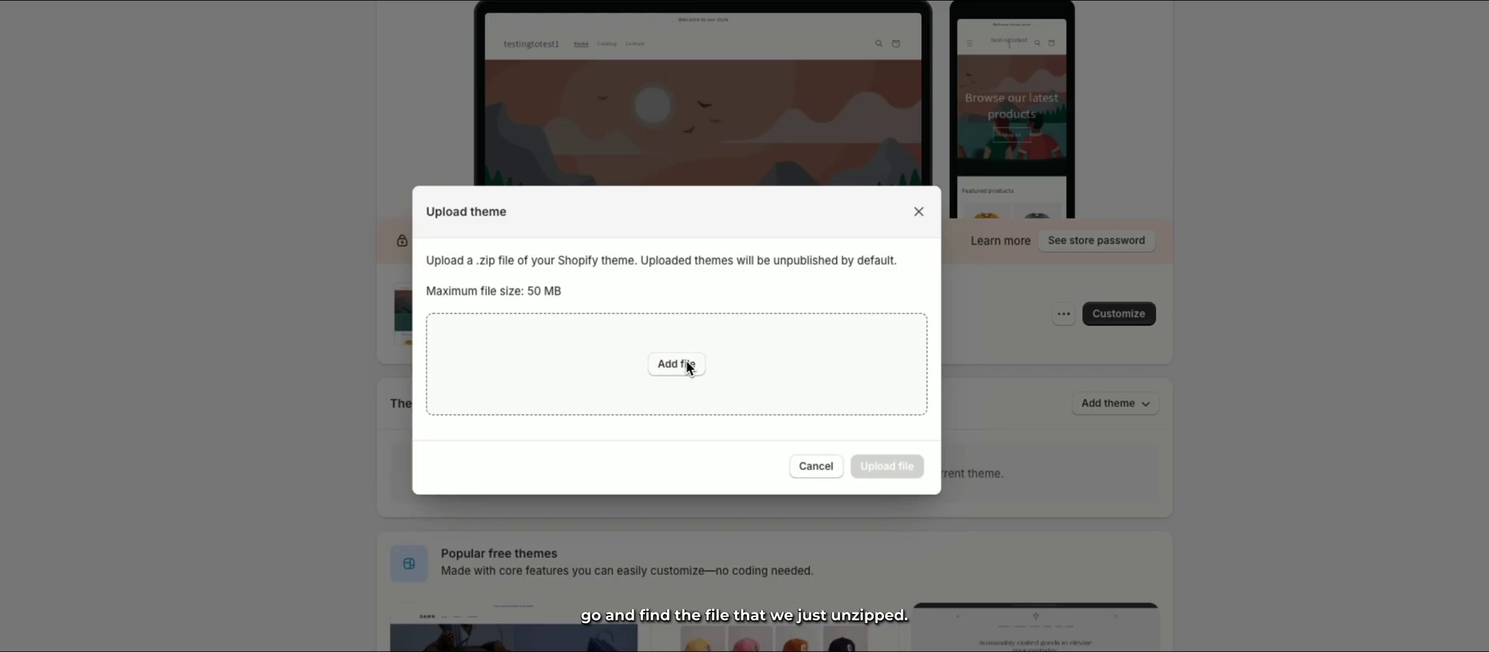
{"action": "left_click", "coordinate": [671, 365]}
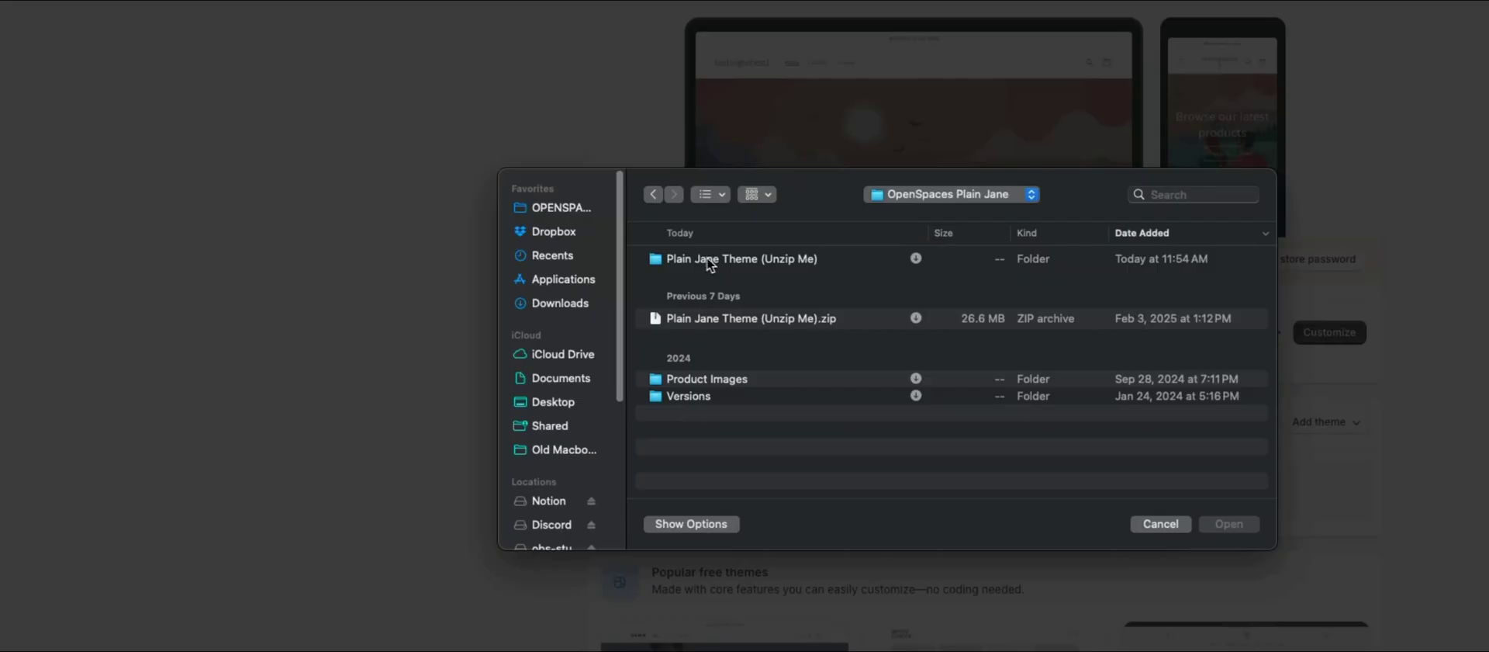
{"action": "double_click", "coordinate": [788, 267]}
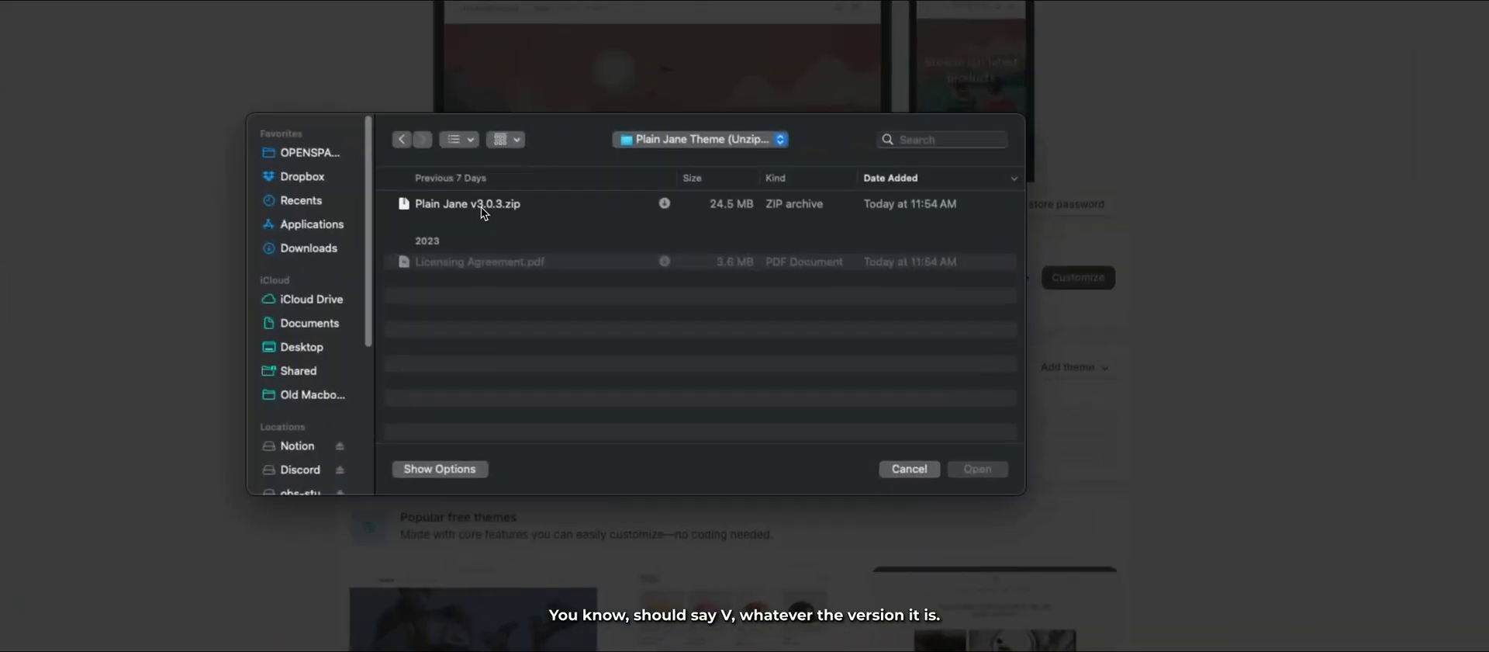
{"action": "left_click", "coordinate": [640, 296]}
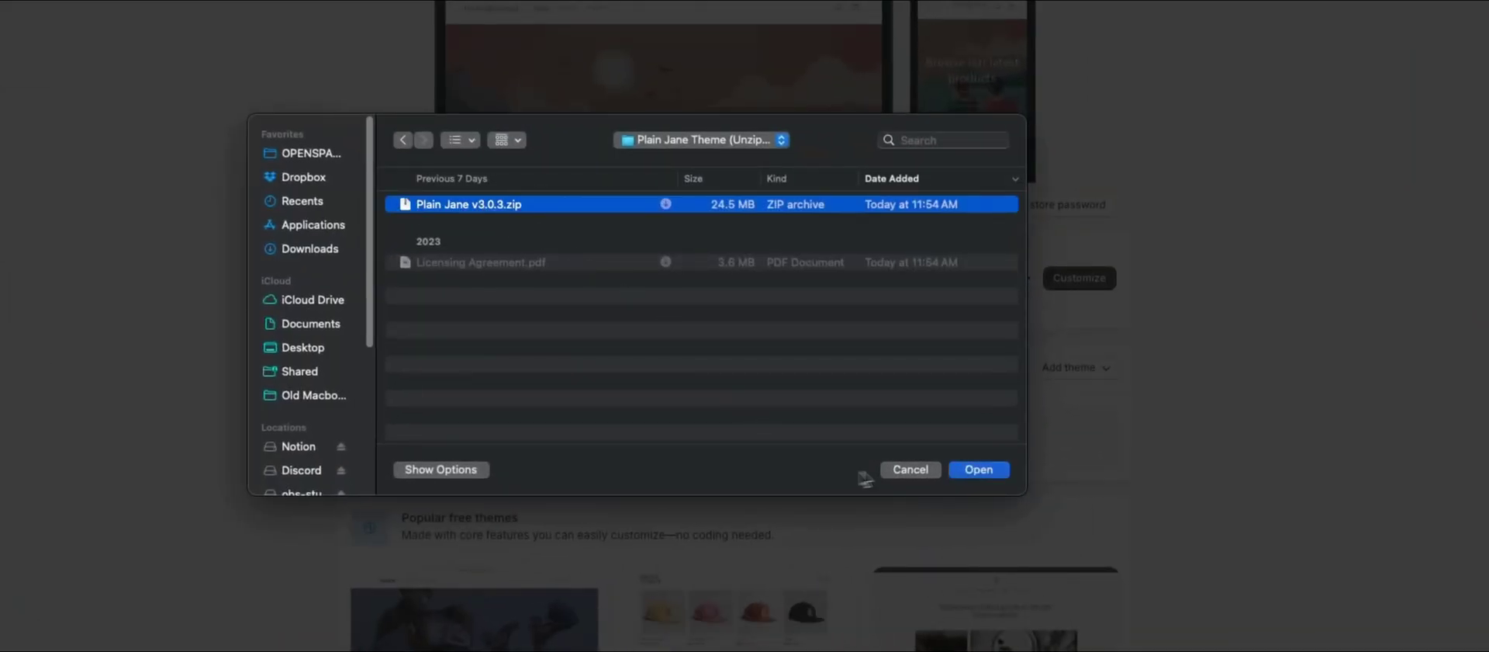
{"action": "left_click", "coordinate": [978, 470]}
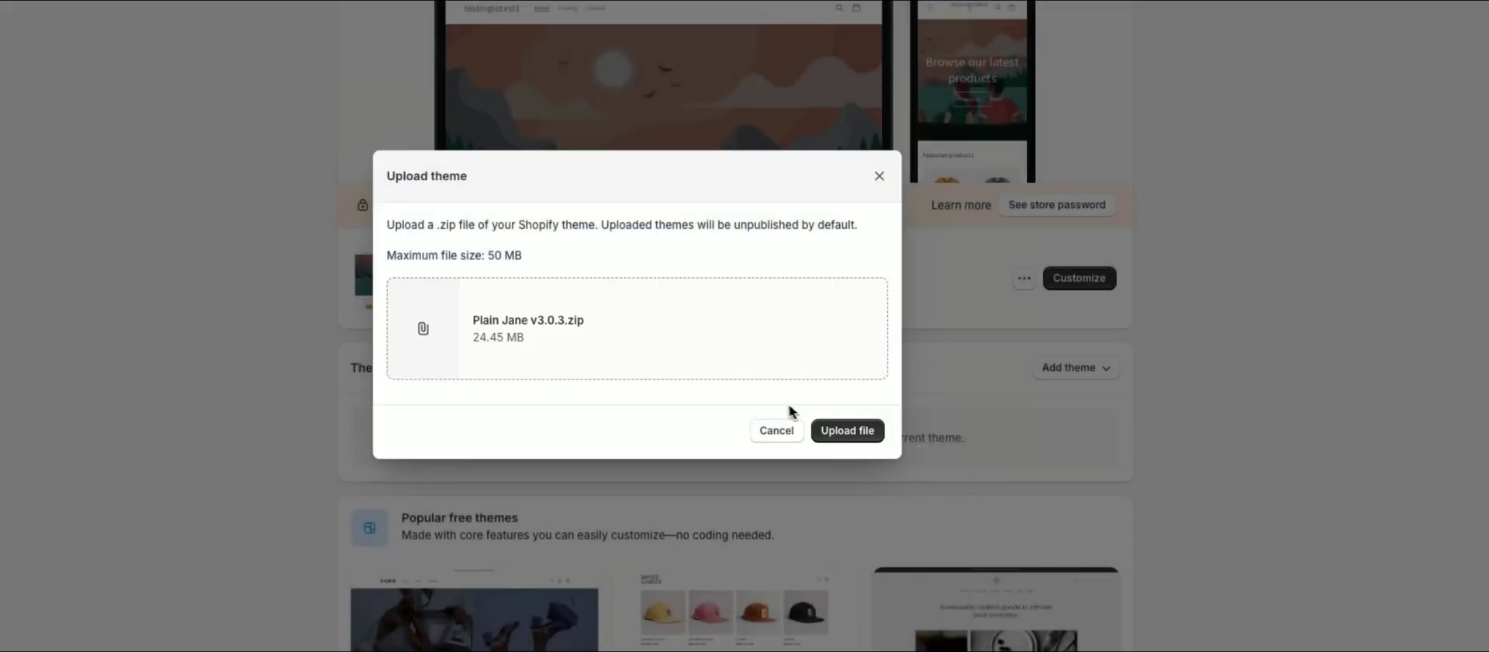
{"action": "left_click", "coordinate": [840, 426]}
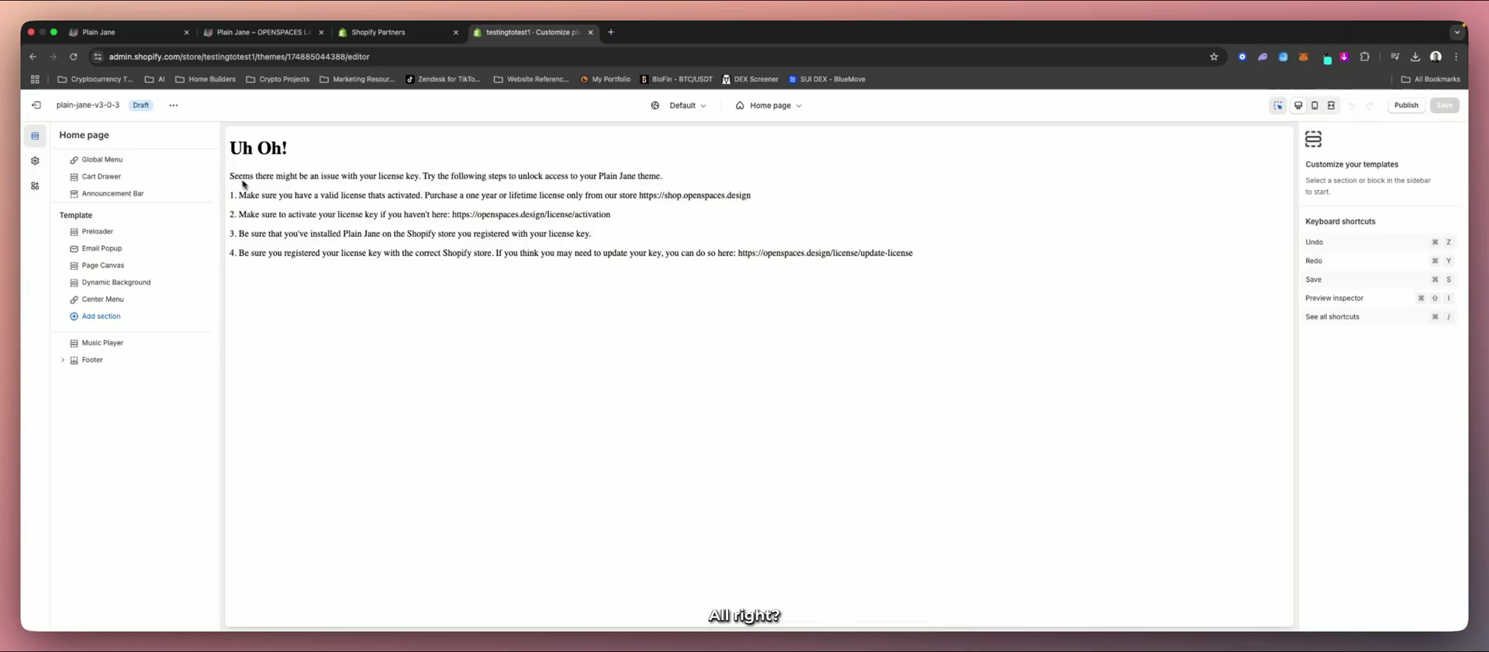
- Exit the Plain Jane theme editor showing the license-key warning, back to the themes list
{"action": "left_click", "coordinate": [50, 102]}
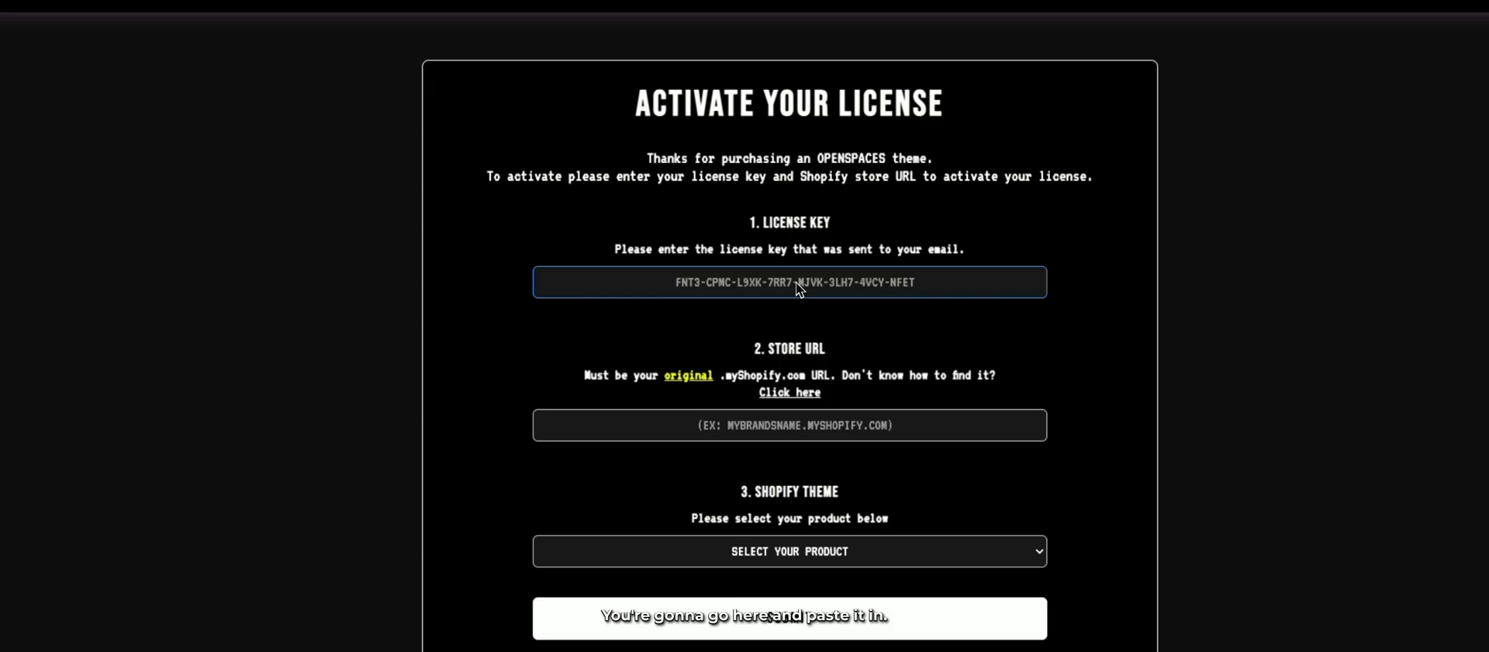
- Paste the license key into the OpenSpaces form and open the default store URL guide
{"action": "key", "text": "ctrl+v"}
{"action": "left_click", "coordinate": [812, 314]}
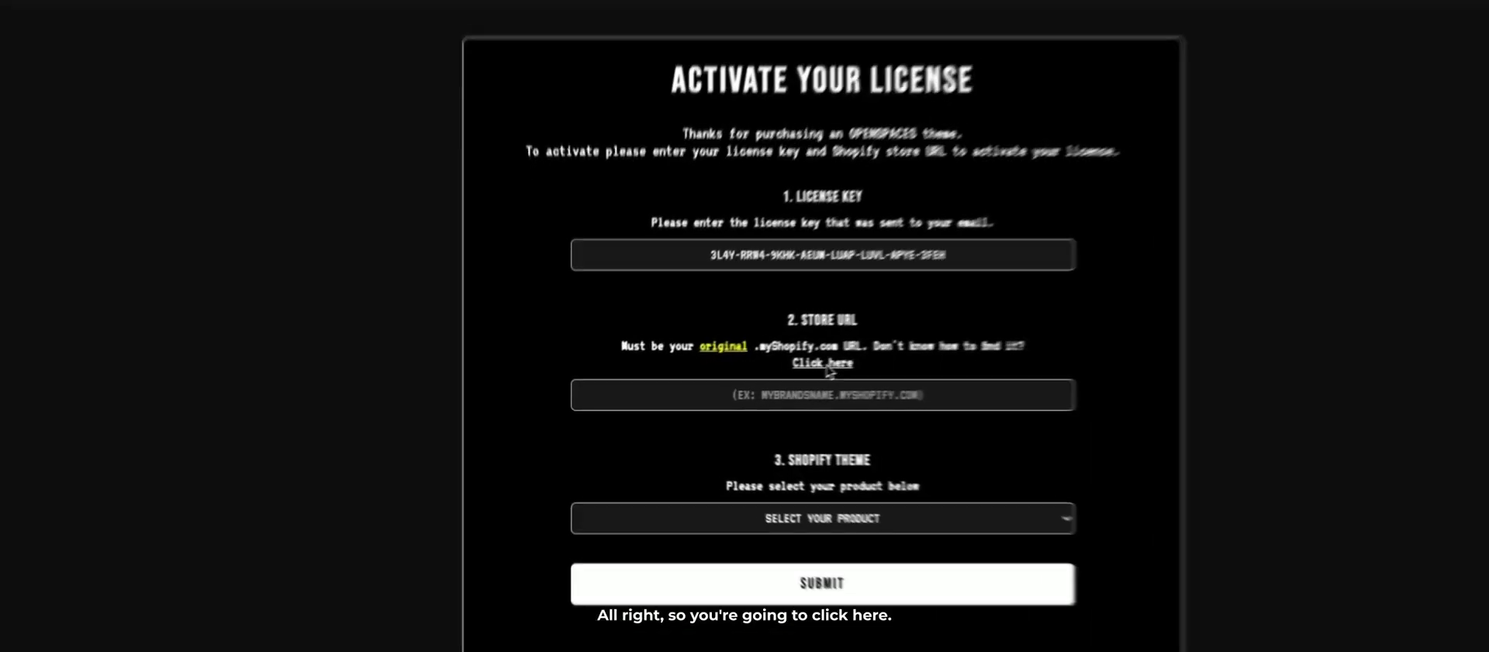
{"action": "left_click", "coordinate": [747, 379]}
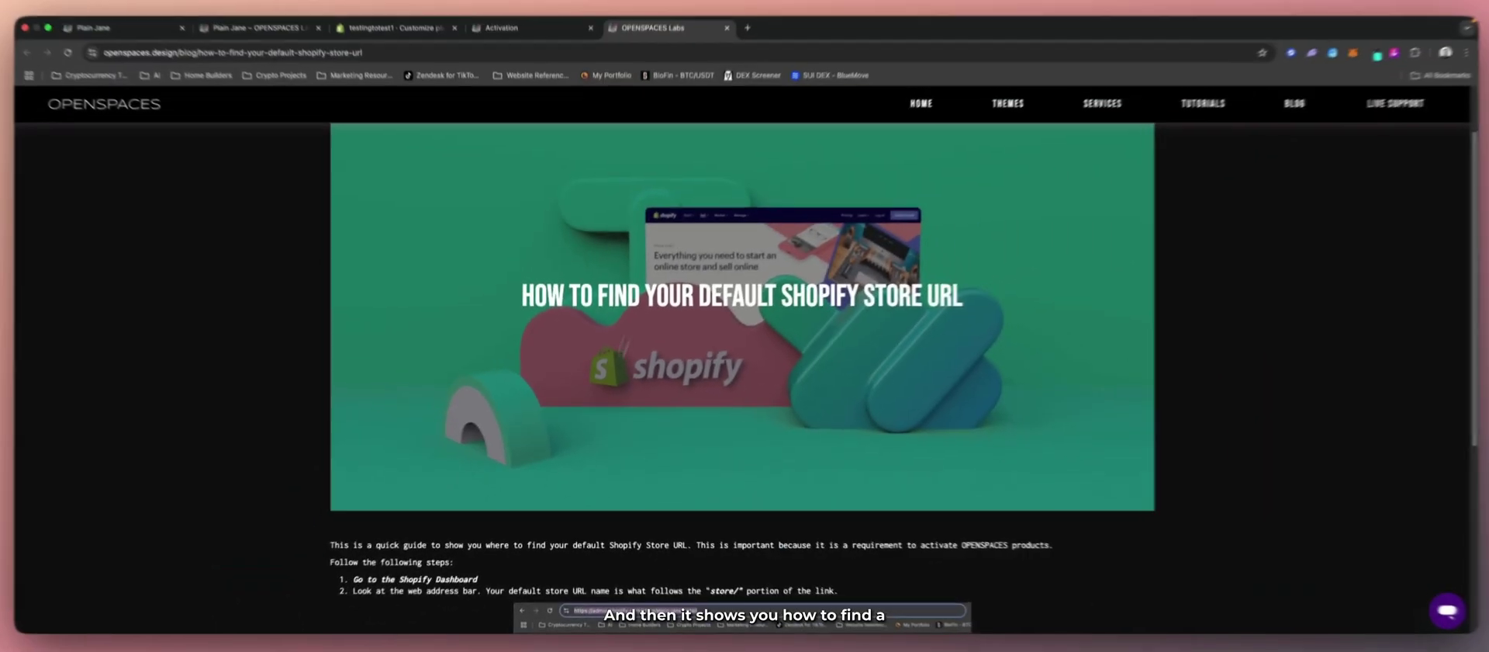
{"action": "scroll", "coordinate": [758, 490], "scroll_direction": "down", "scroll_amount": 4}
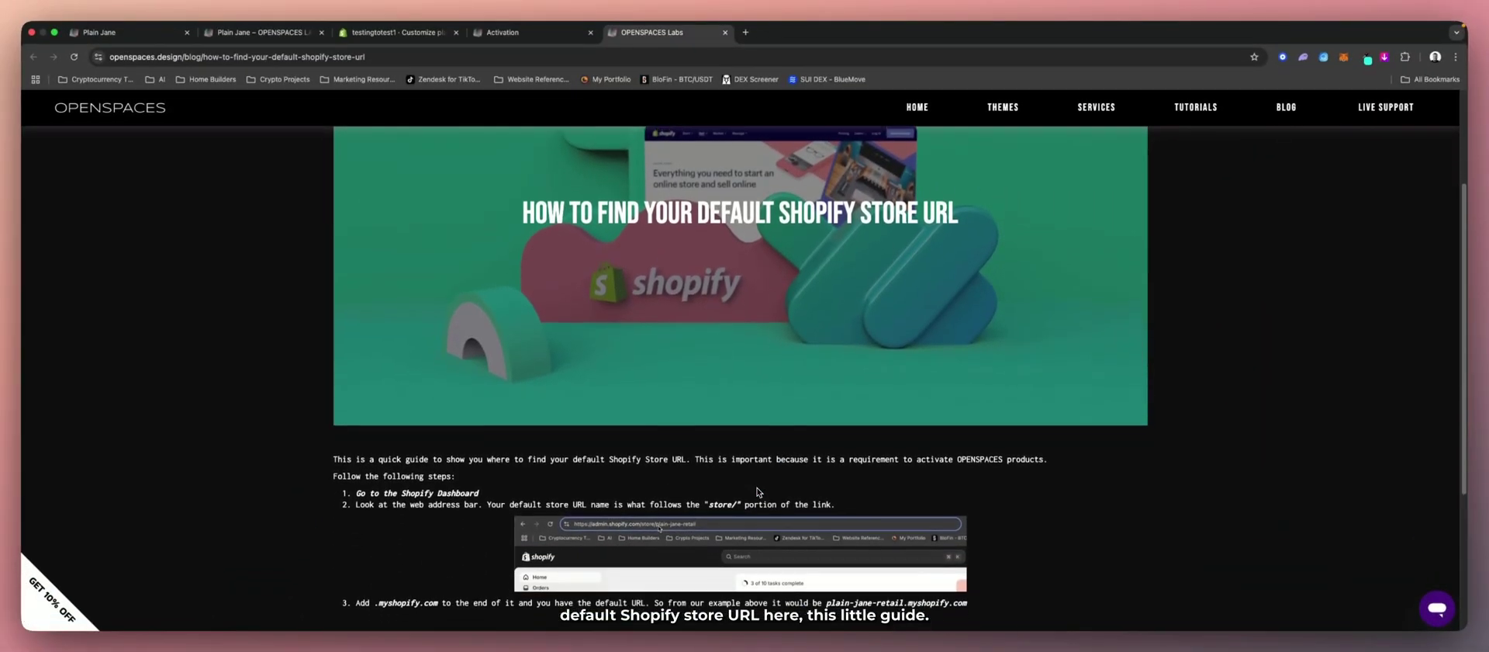
{"action": "scroll", "coordinate": [758, 490], "scroll_direction": "down", "scroll_amount": 2}
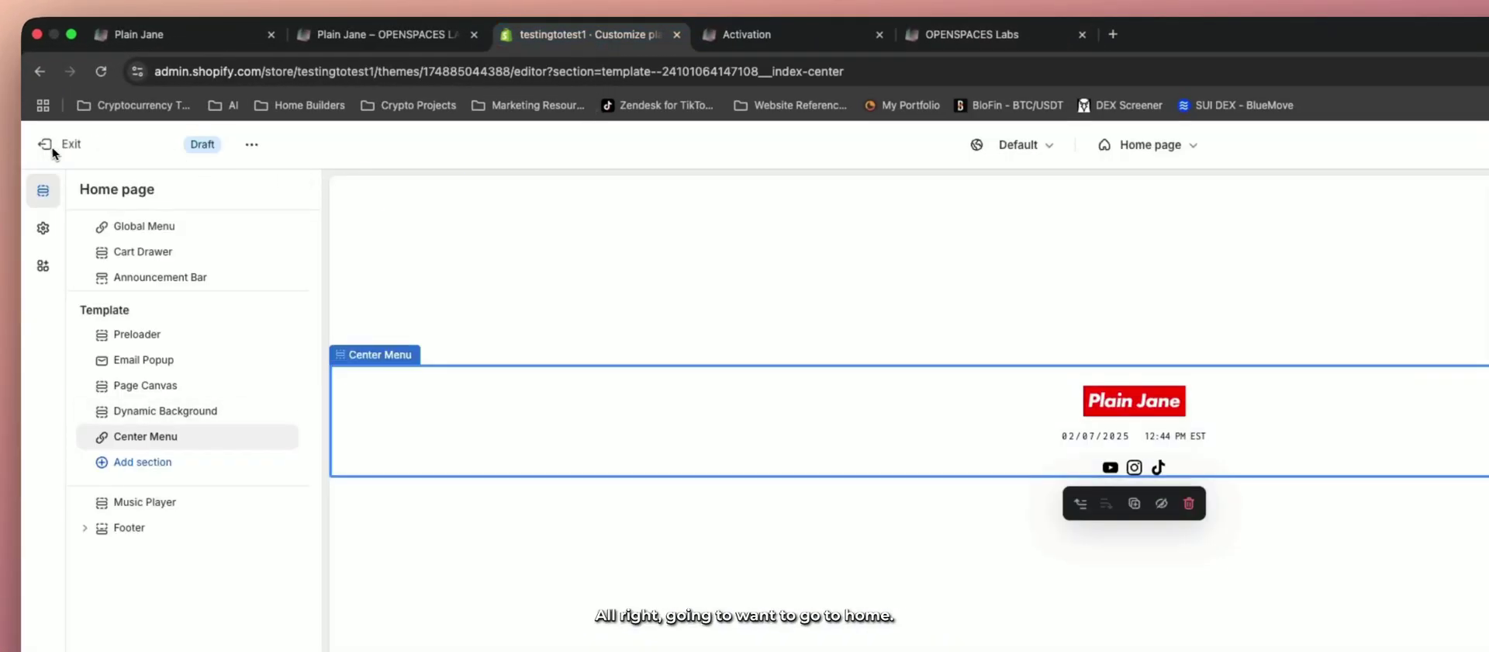
- Return to Shopify admin home and build and select testingtotest1.myshopify.com in the address bar
{"action": "left_click", "coordinate": [45, 144]}
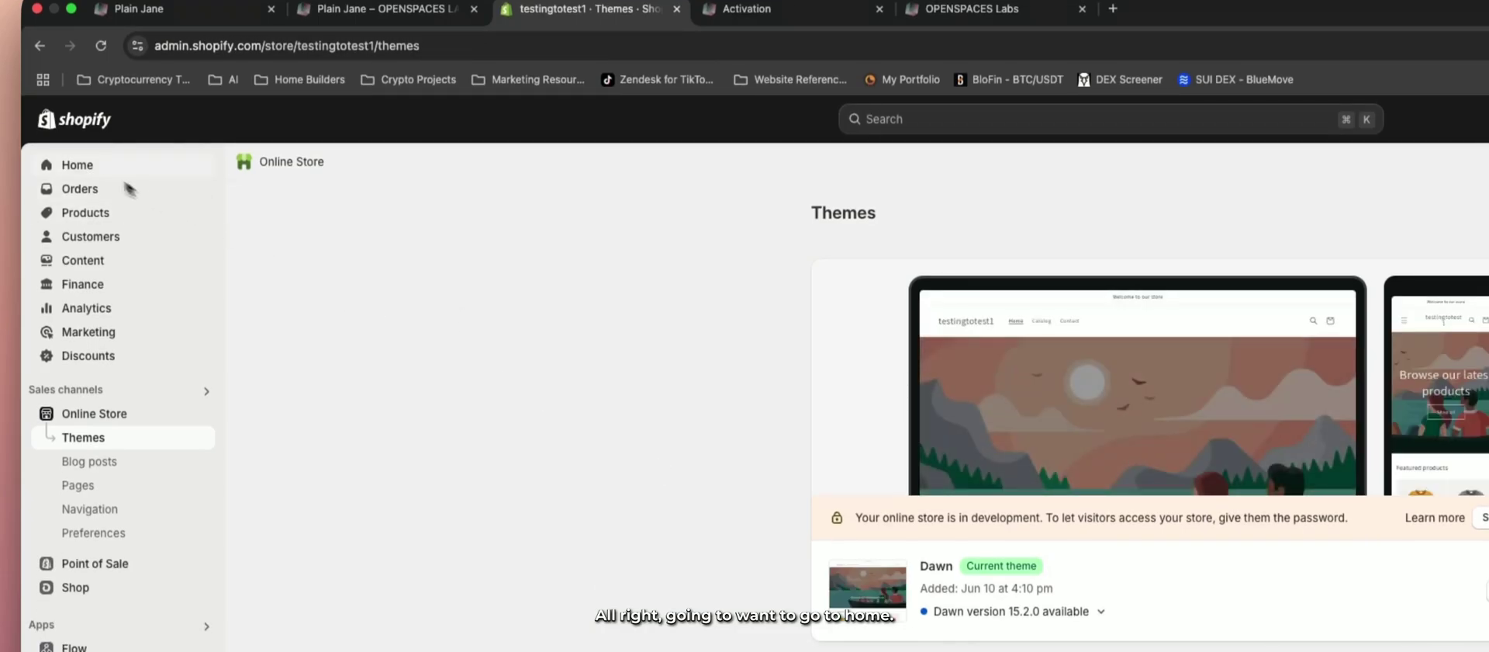
{"action": "left_click", "coordinate": [96, 166]}
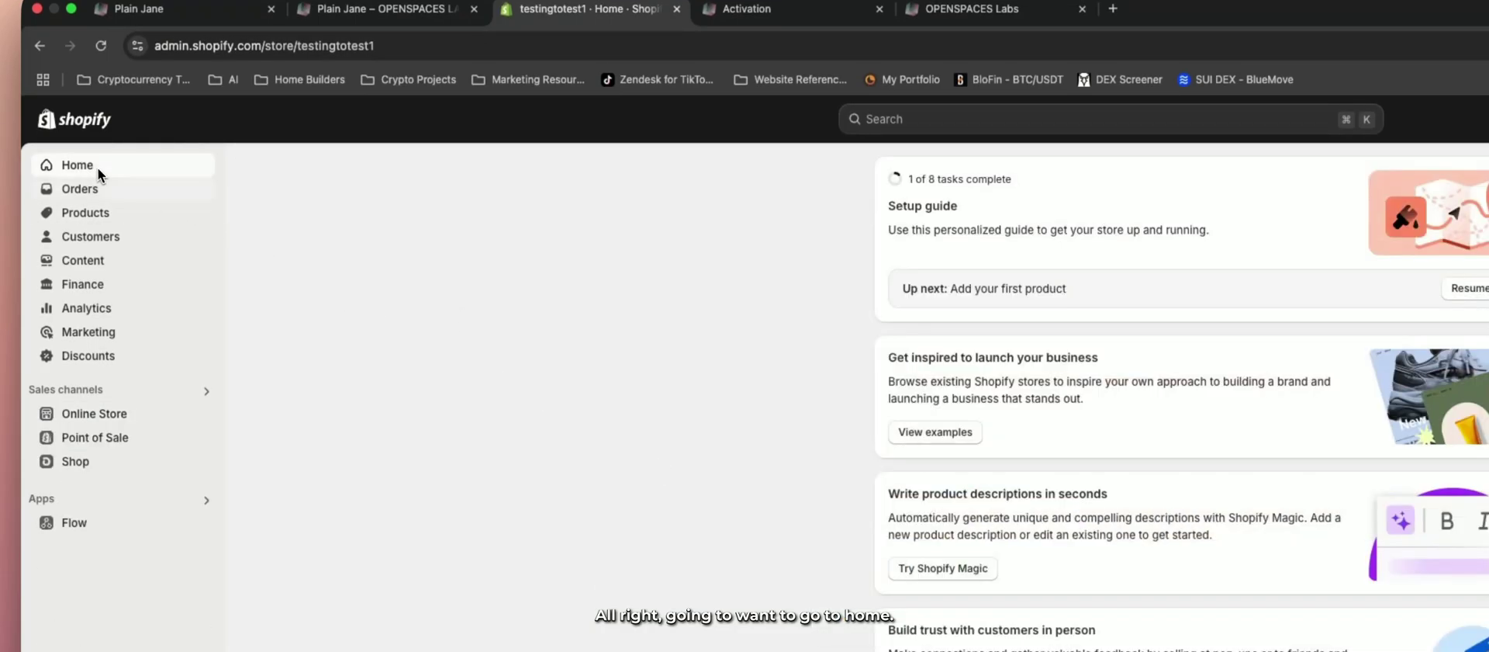
{"action": "left_click", "coordinate": [291, 52]}
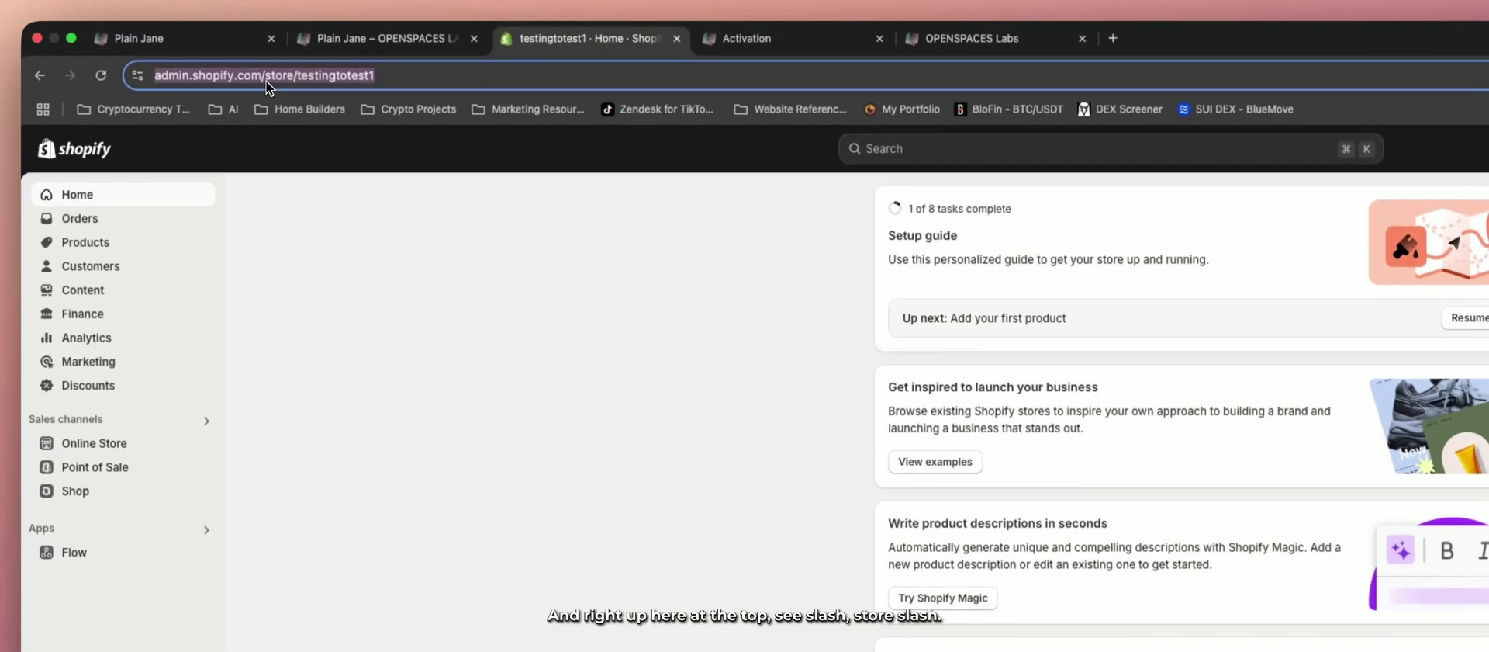
{"action": "left_click", "coordinate": [309, 79]}
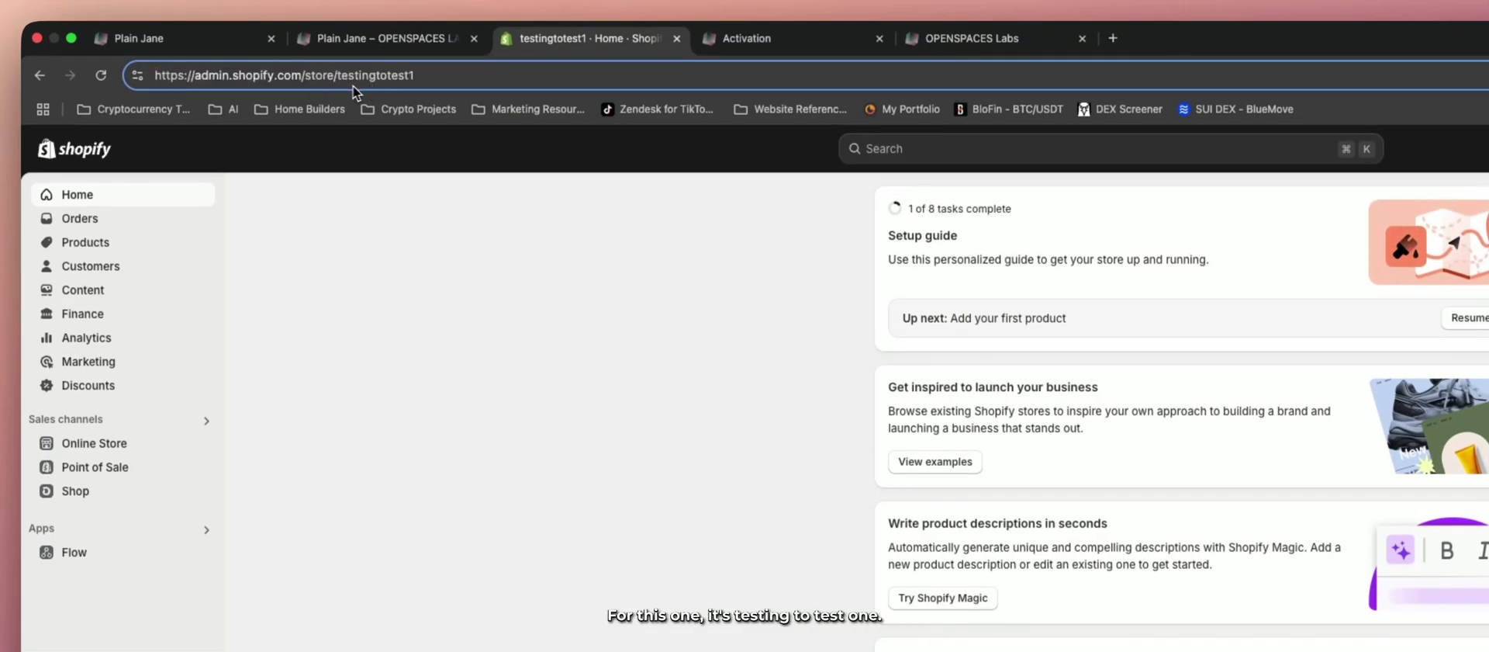
{"action": "left_click_drag", "start_coordinate": [338, 78], "coordinate": [431, 86]}
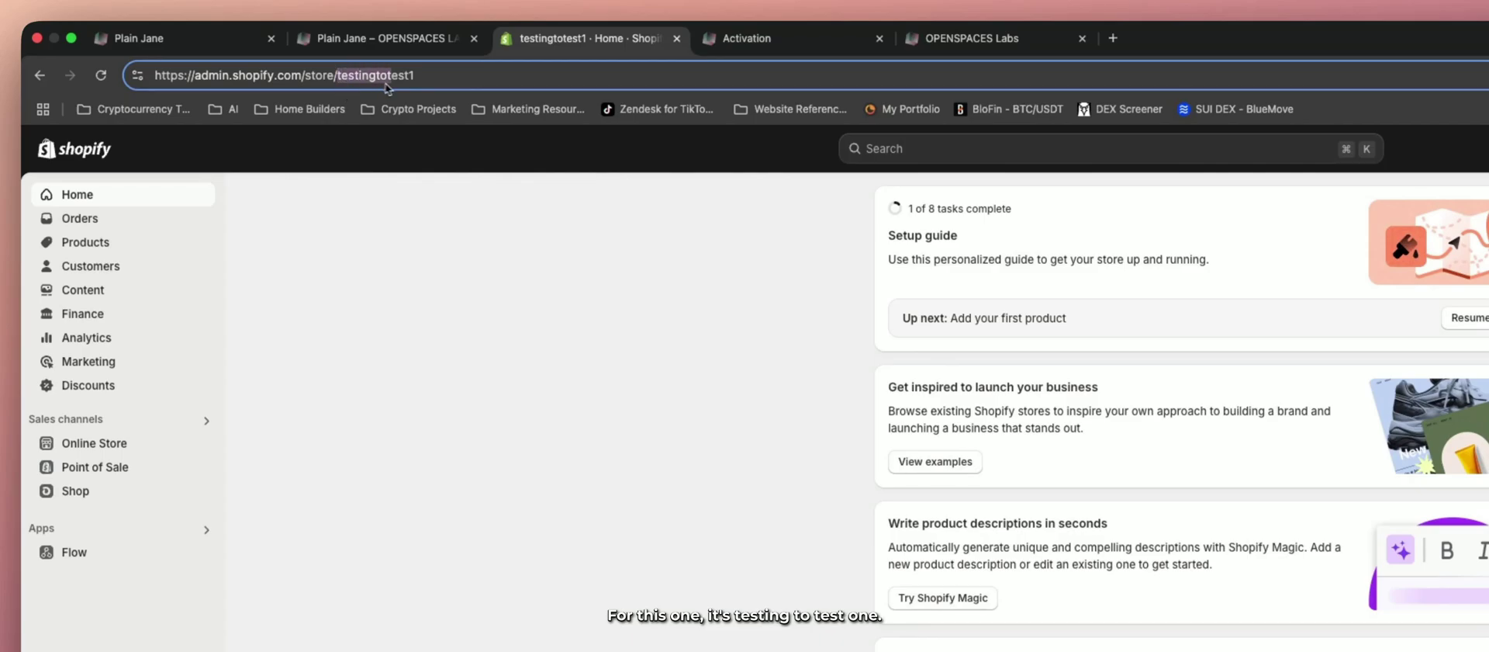
{"action": "left_click", "coordinate": [445, 82]}
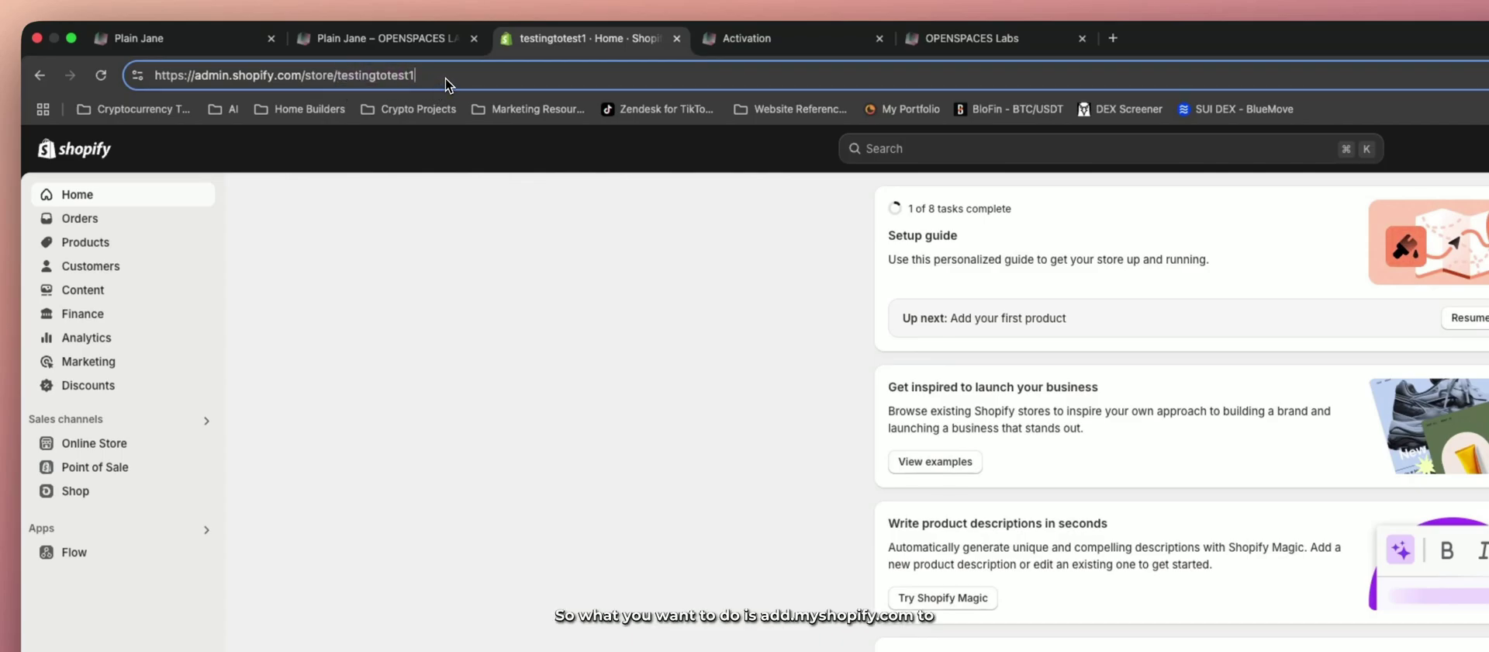
{"action": "type", "text": ".myshopi"}
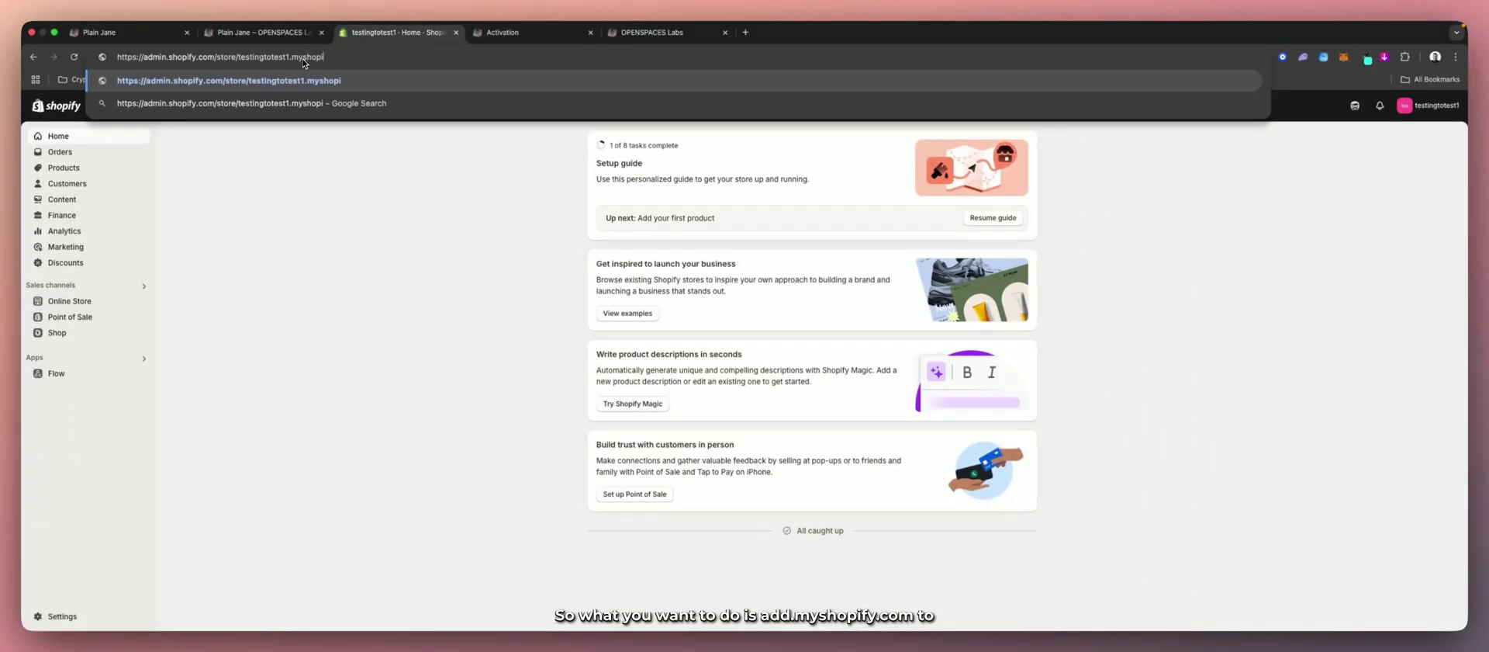
{"action": "type", "text": "fy.com"}
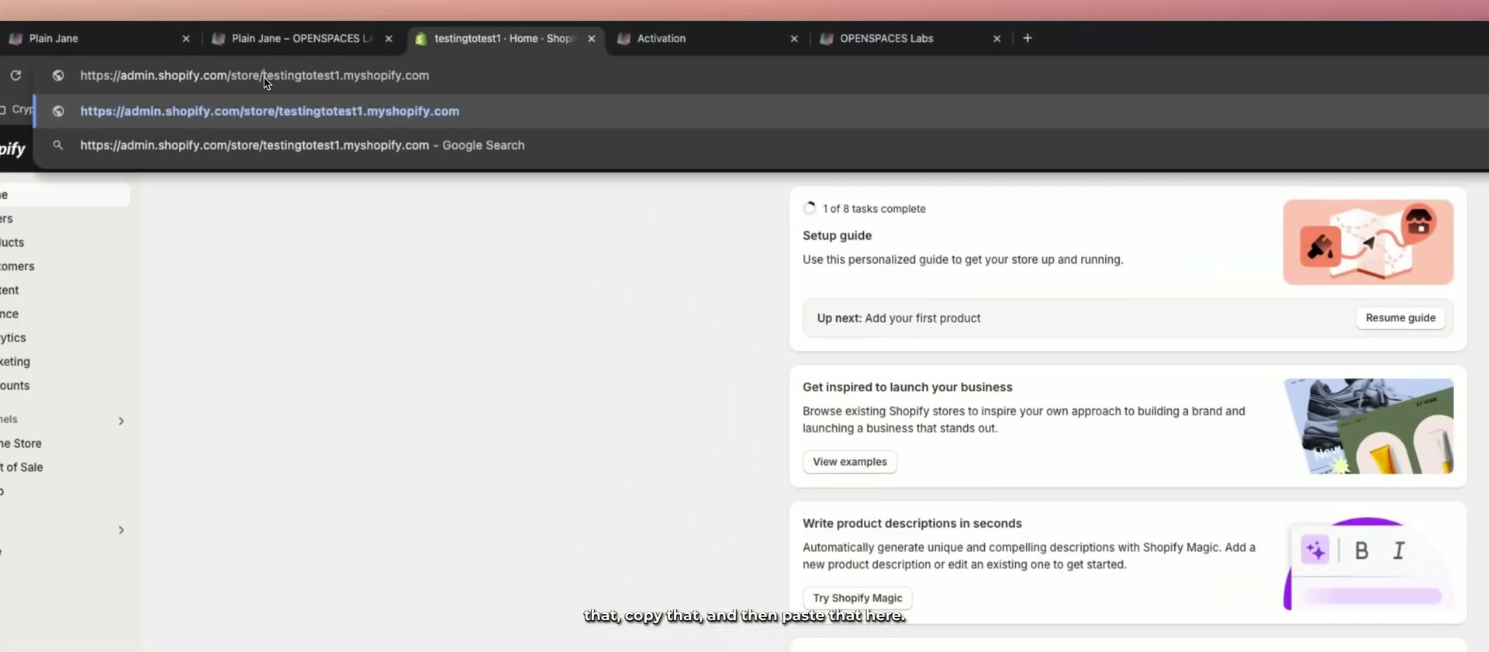
{"action": "left_click_drag", "start_coordinate": [239, 58], "coordinate": [356, 62]}
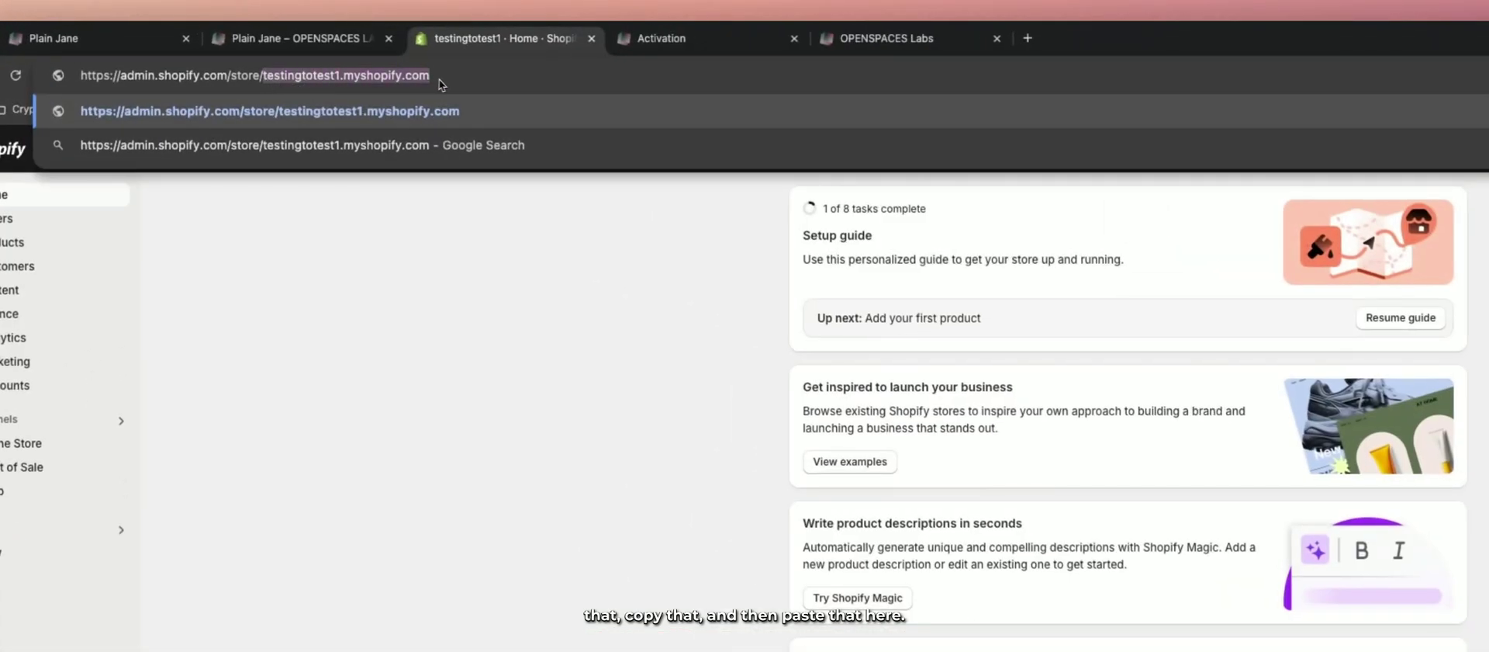
- Activate the Plain Jane license for testingtotest1.myshopify.com on OpenSpaces, then reopen Shopify's themes
{"action": "key", "text": "ctrl+c"}
{"action": "left_click", "coordinate": [659, 38]}
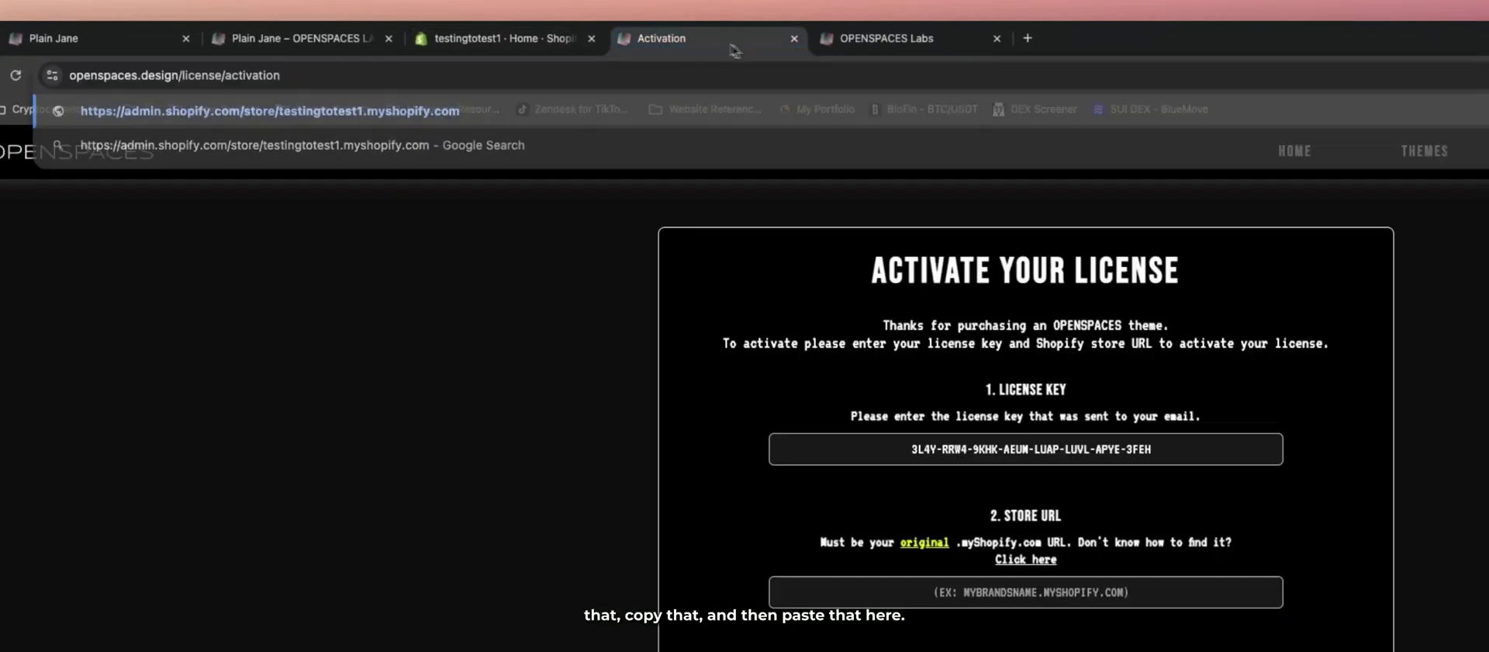
{"action": "left_click", "coordinate": [730, 366]}
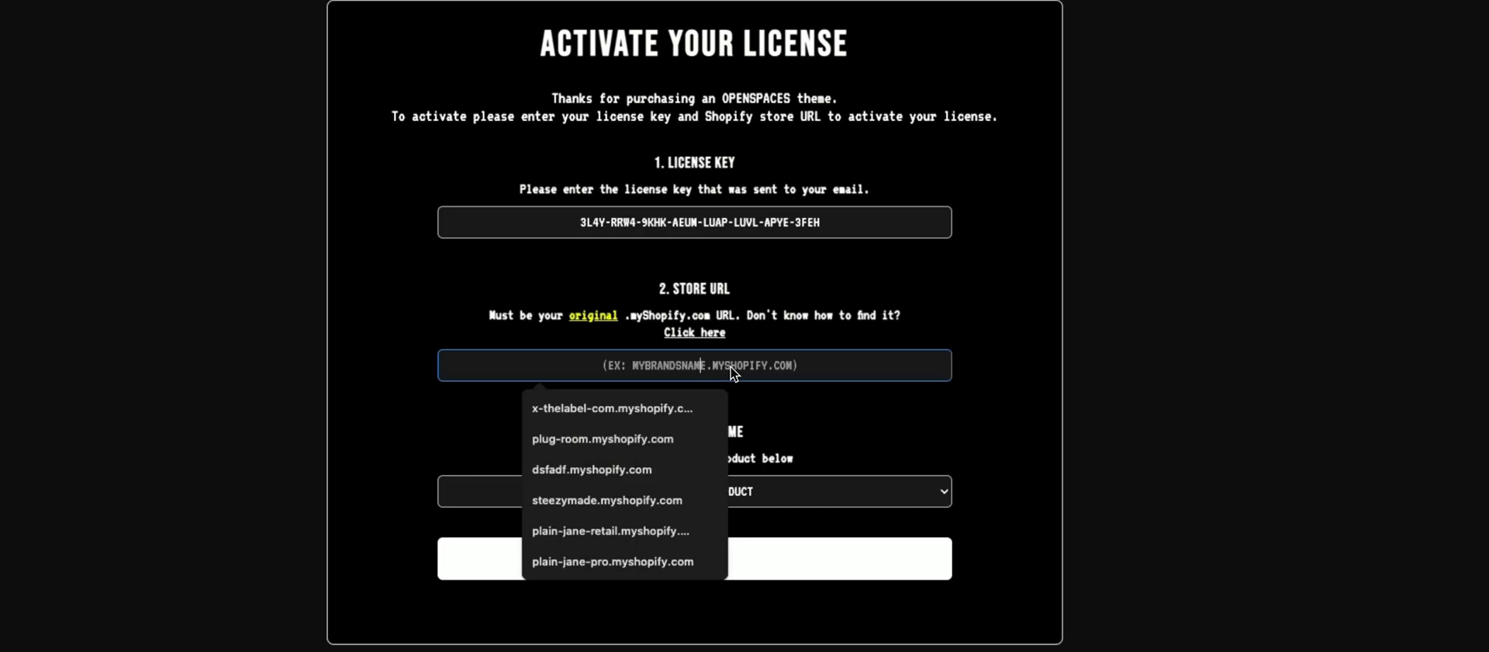
{"action": "key", "text": "ctrl+v"}
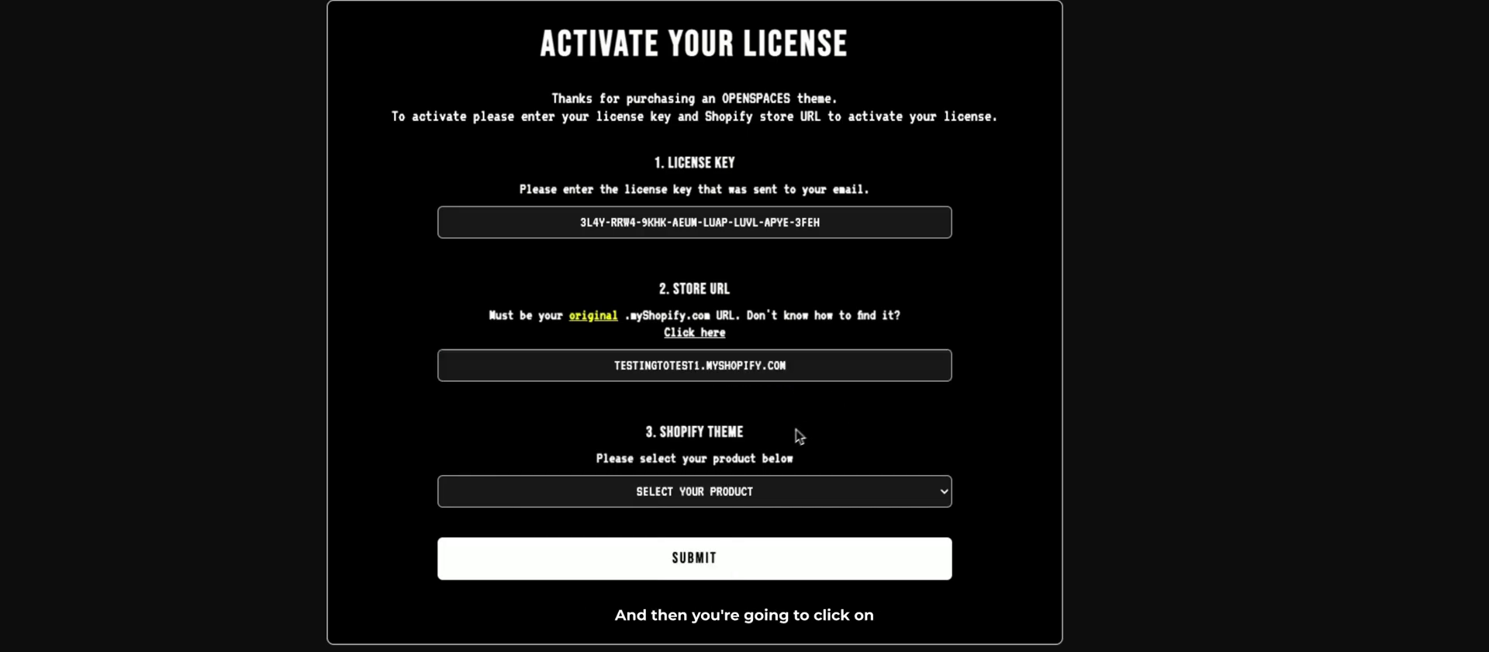
{"action": "left_click", "coordinate": [710, 501]}
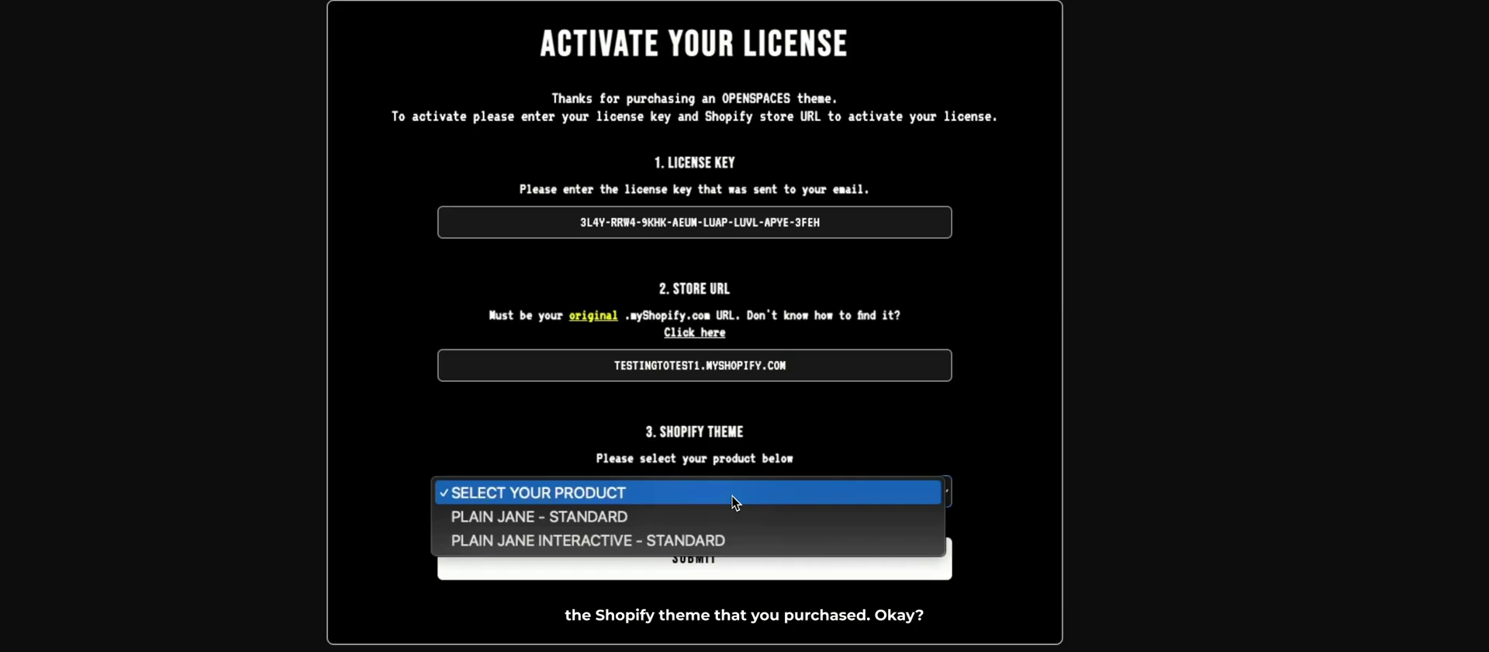
{"action": "left_click", "coordinate": [687, 525]}
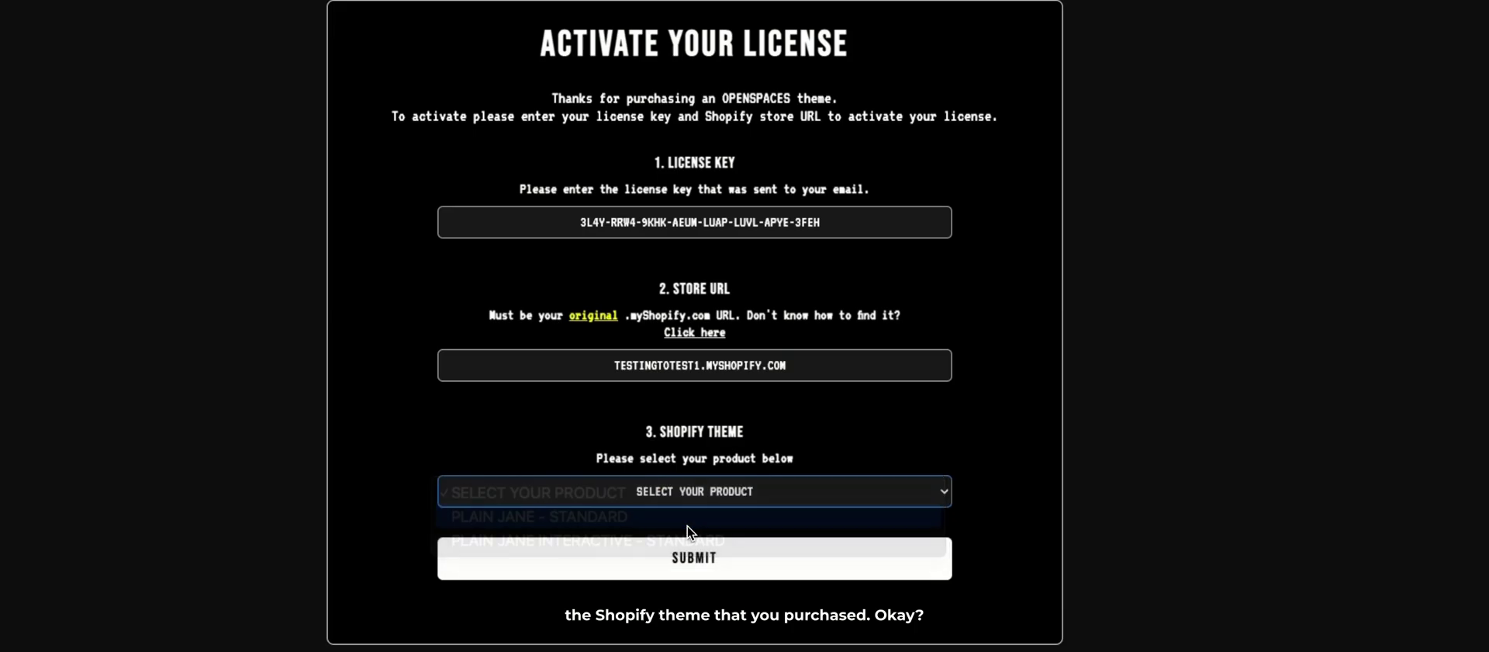
{"action": "left_click", "coordinate": [720, 563]}
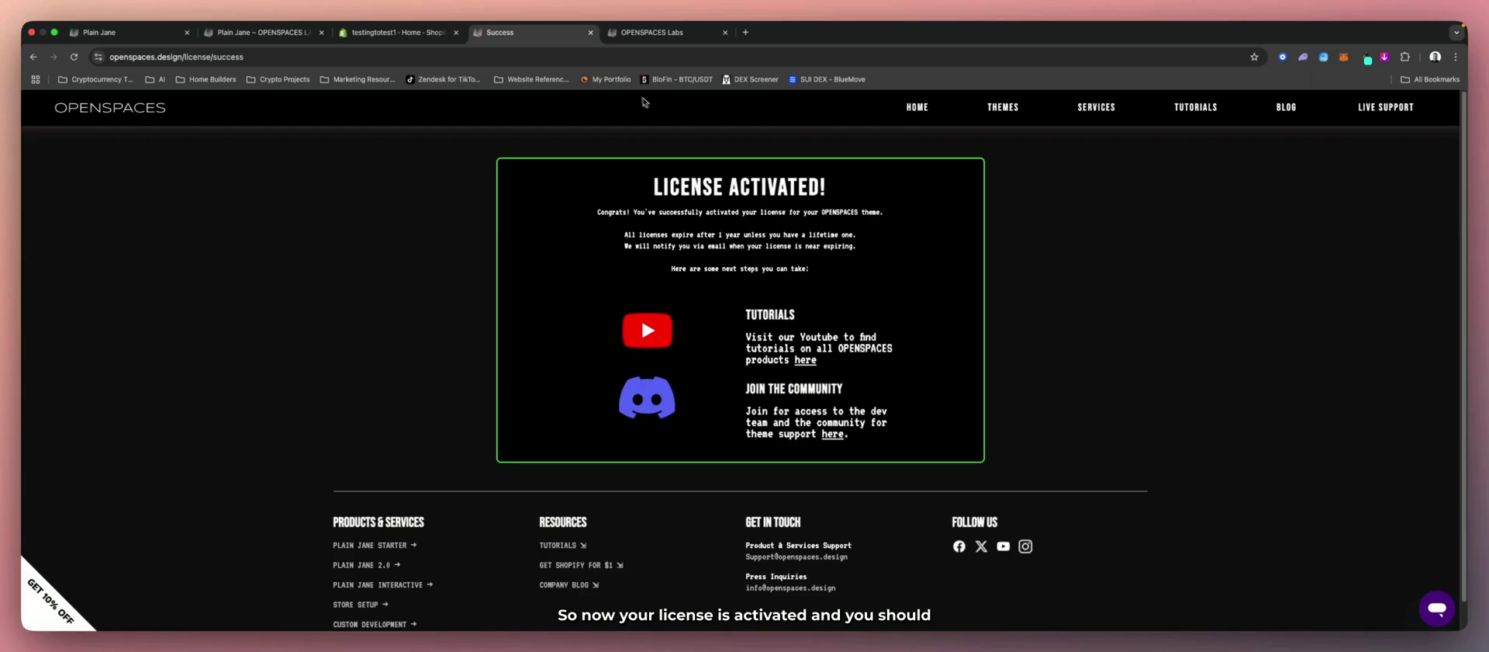
{"action": "left_click", "coordinate": [411, 35]}
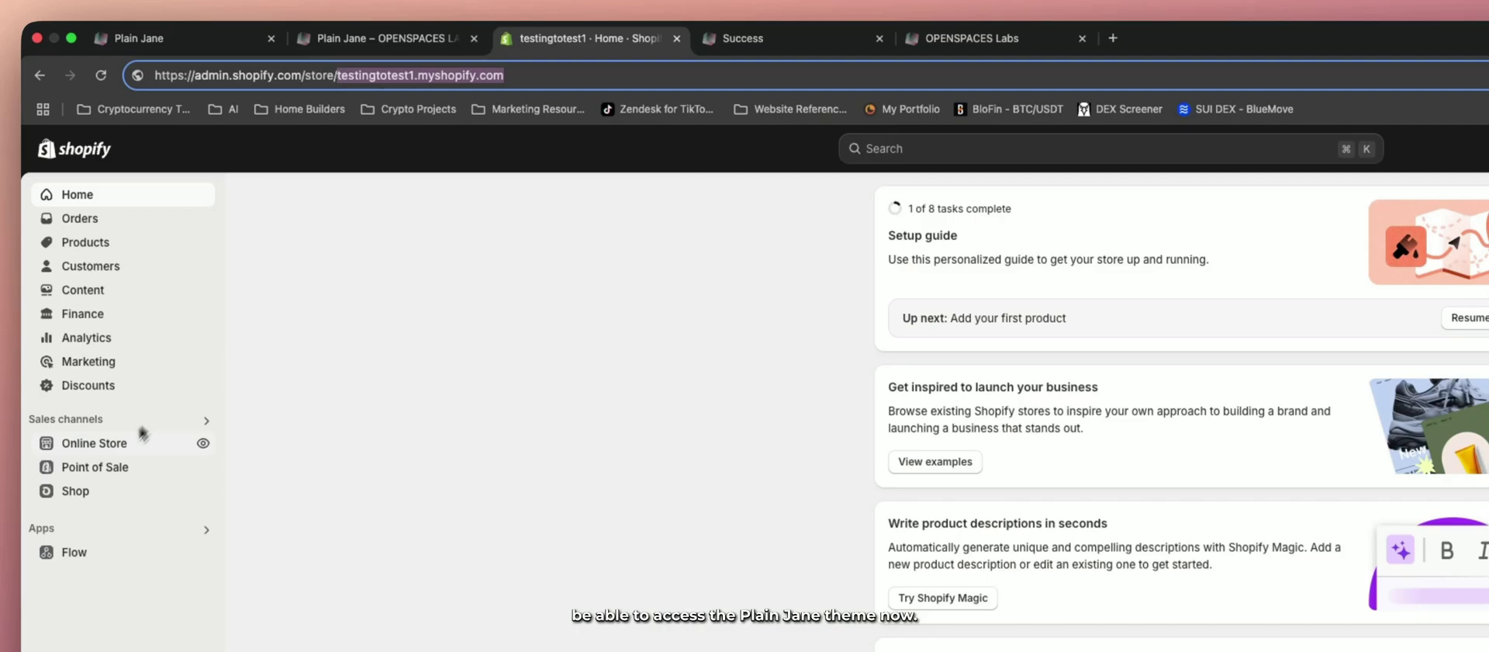
{"action": "left_click", "coordinate": [112, 444]}
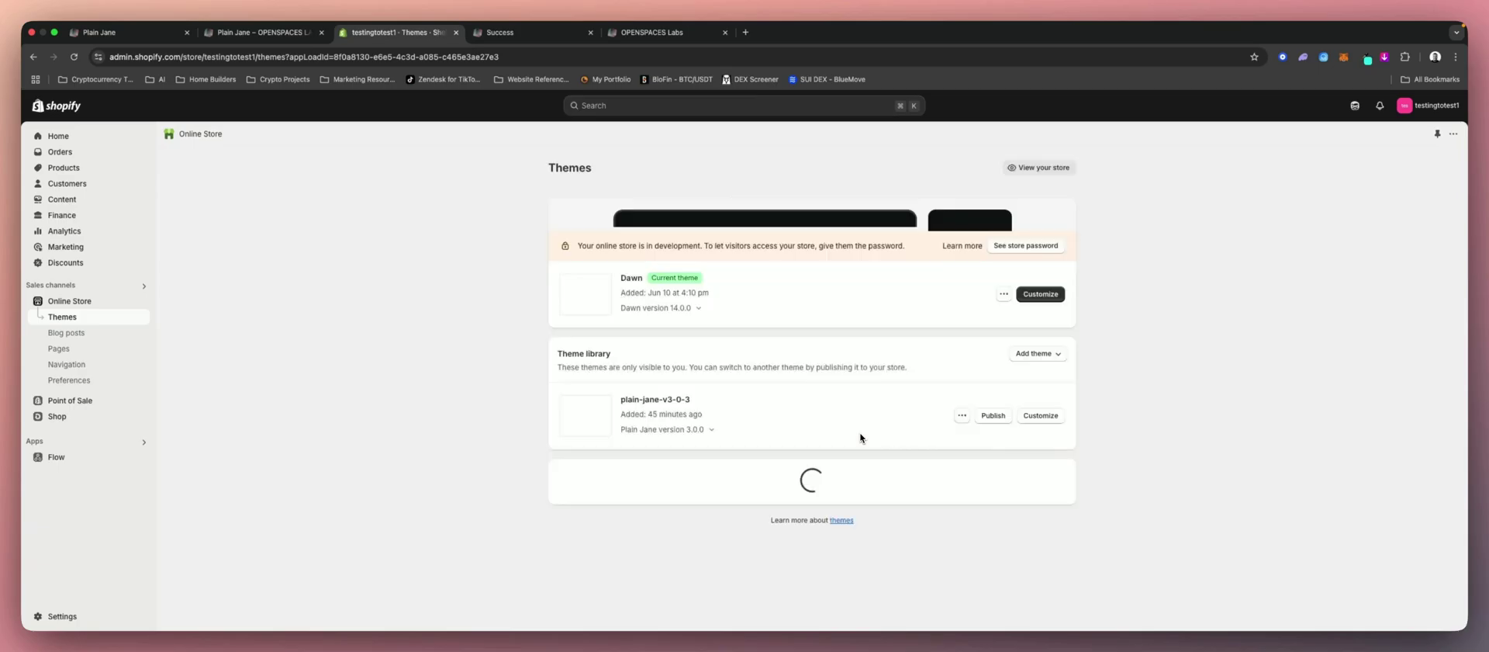
- Scroll down the Shopify page, then switch back to the OpenSpaces license success tab
{"action": "scroll", "coordinate": [919, 463], "scroll_direction": "down", "scroll_amount": 1}
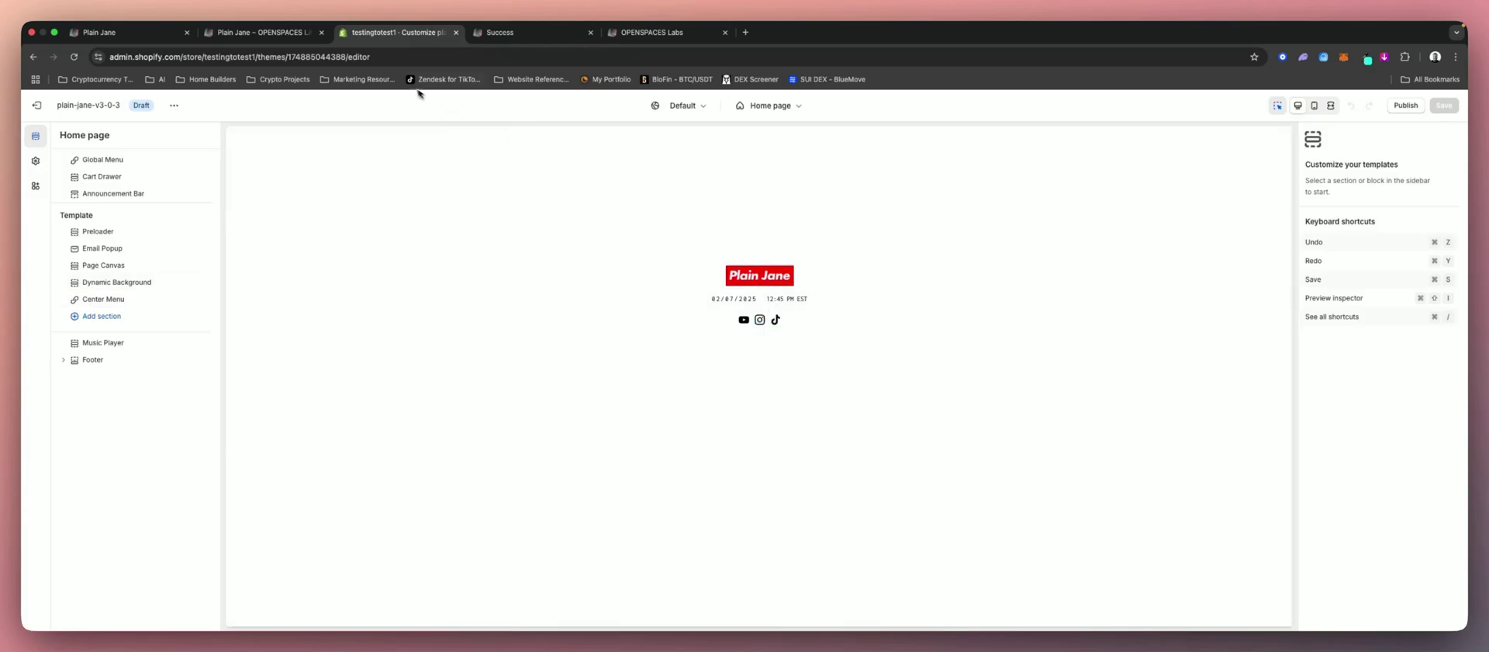
{"action": "left_click", "coordinate": [512, 32]}
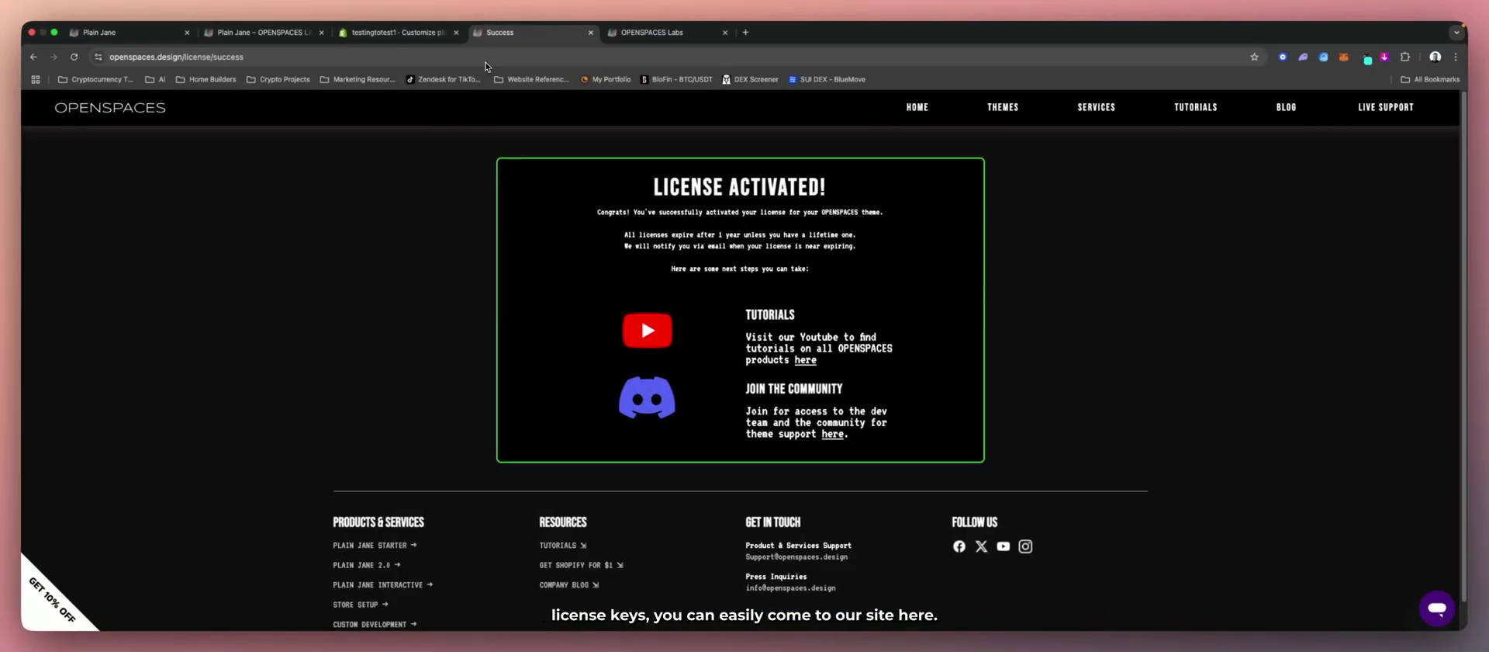
- From the Plain Jane tab, go to the OpenSpaces website's home page
{"action": "left_click", "coordinate": [155, 33]}
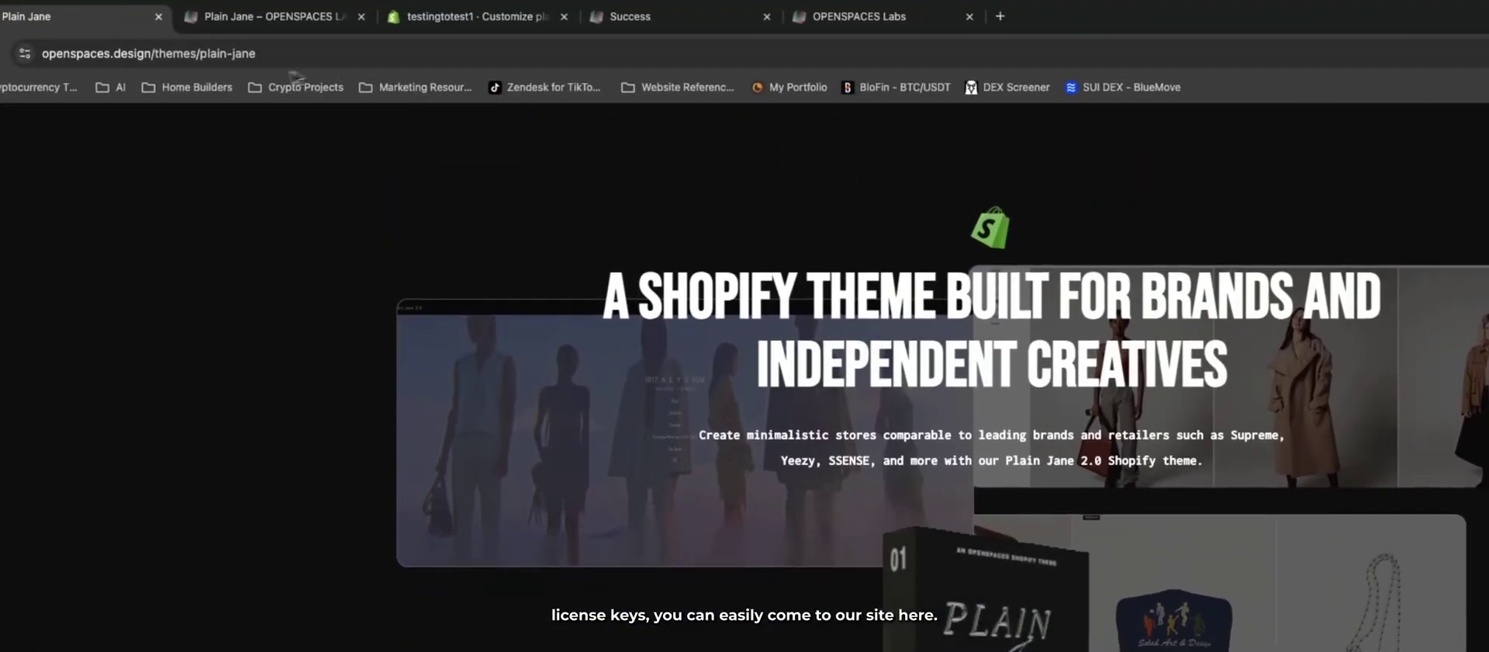
{"action": "left_click", "coordinate": [282, 62]}
{"action": "type", "text": "openspaces"}
{"action": "key", "text": "Return"}
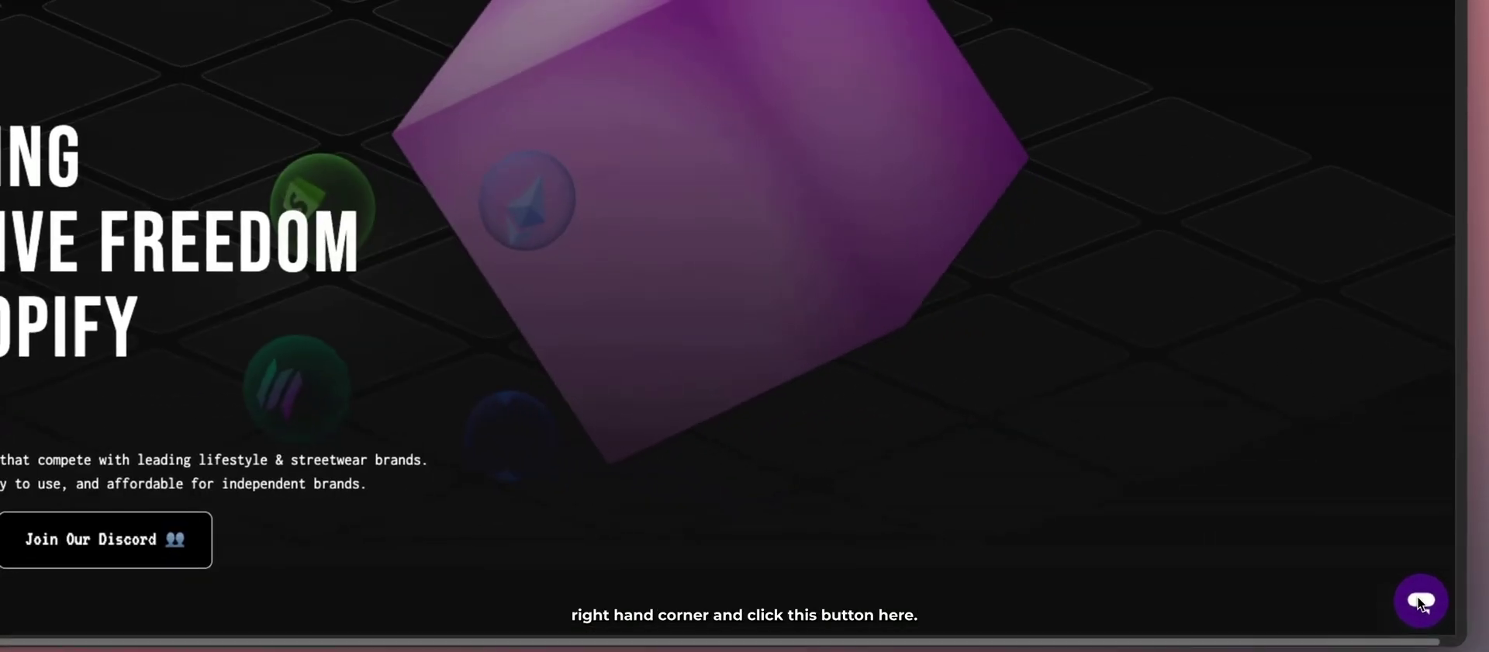
- Bring up the OpenSpaces live support chat window, ready to enter a name
{"action": "left_click", "coordinate": [1419, 600]}
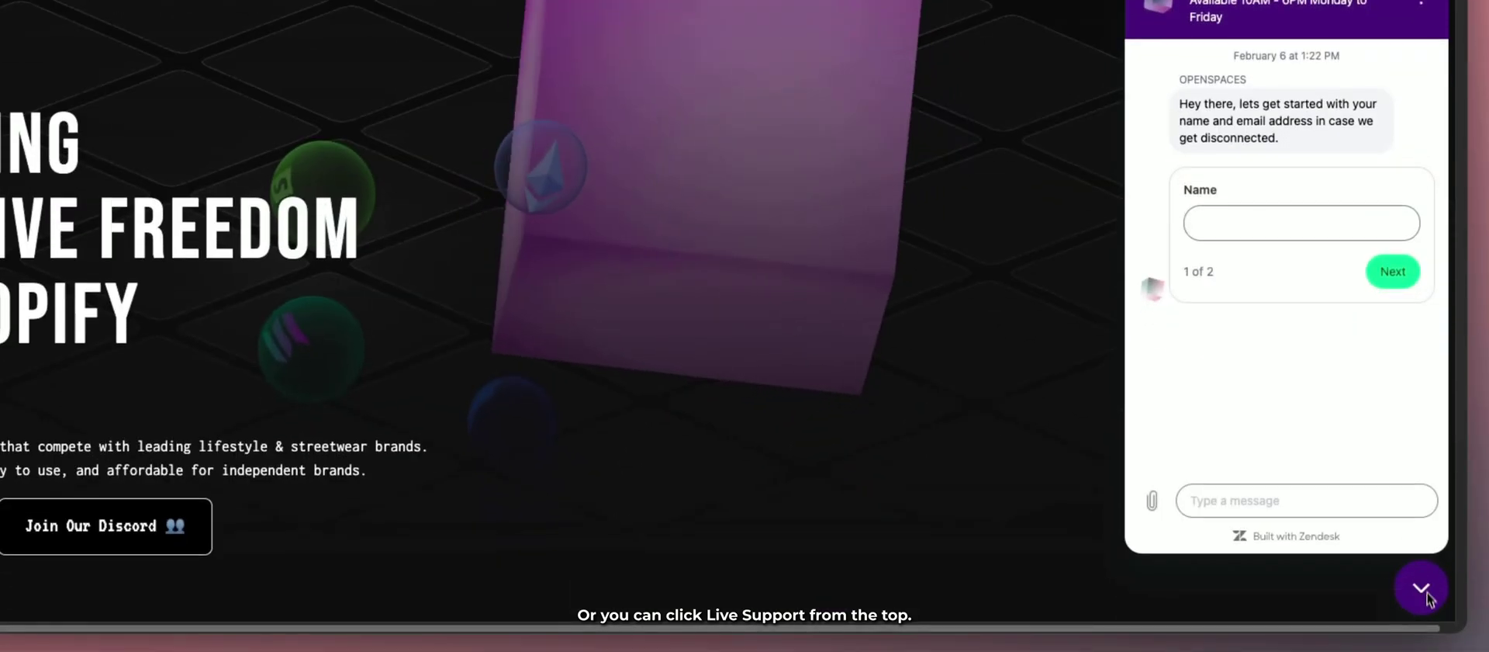
{"action": "left_click", "coordinate": [1430, 608]}
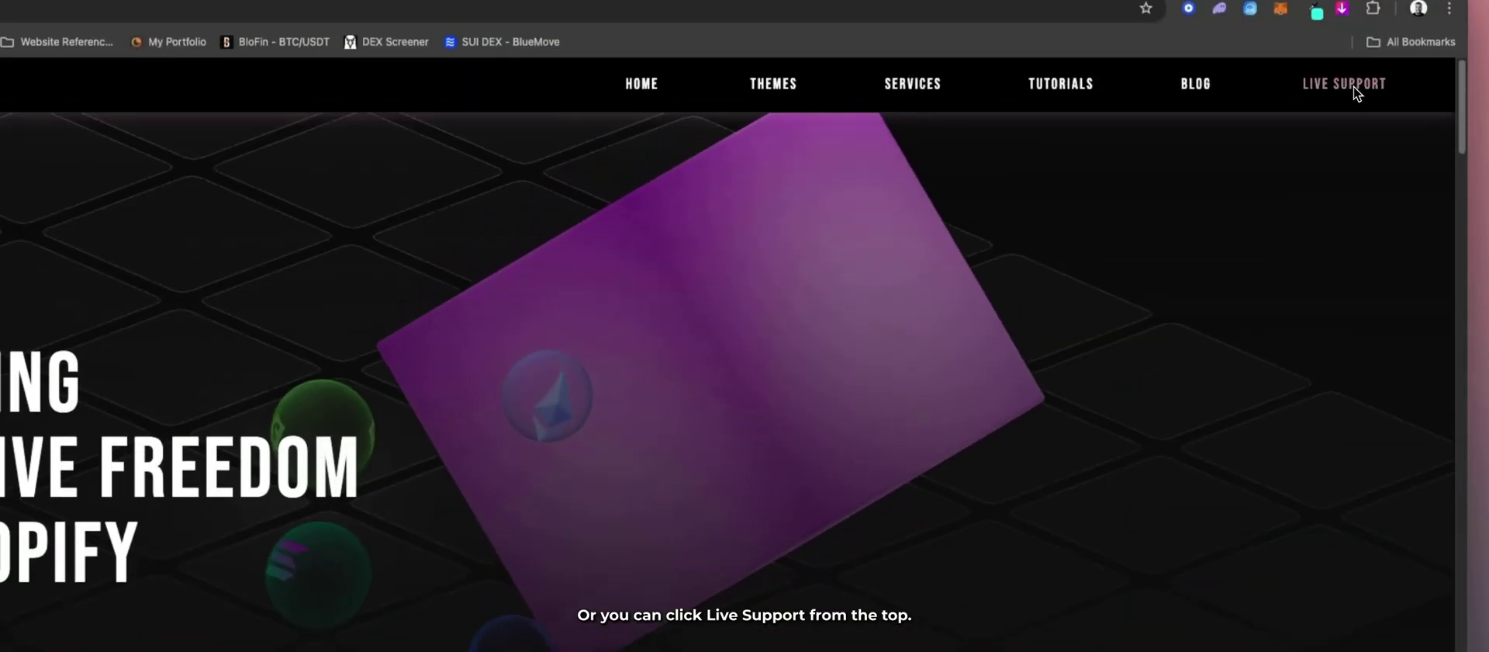
{"action": "left_click", "coordinate": [1348, 84]}
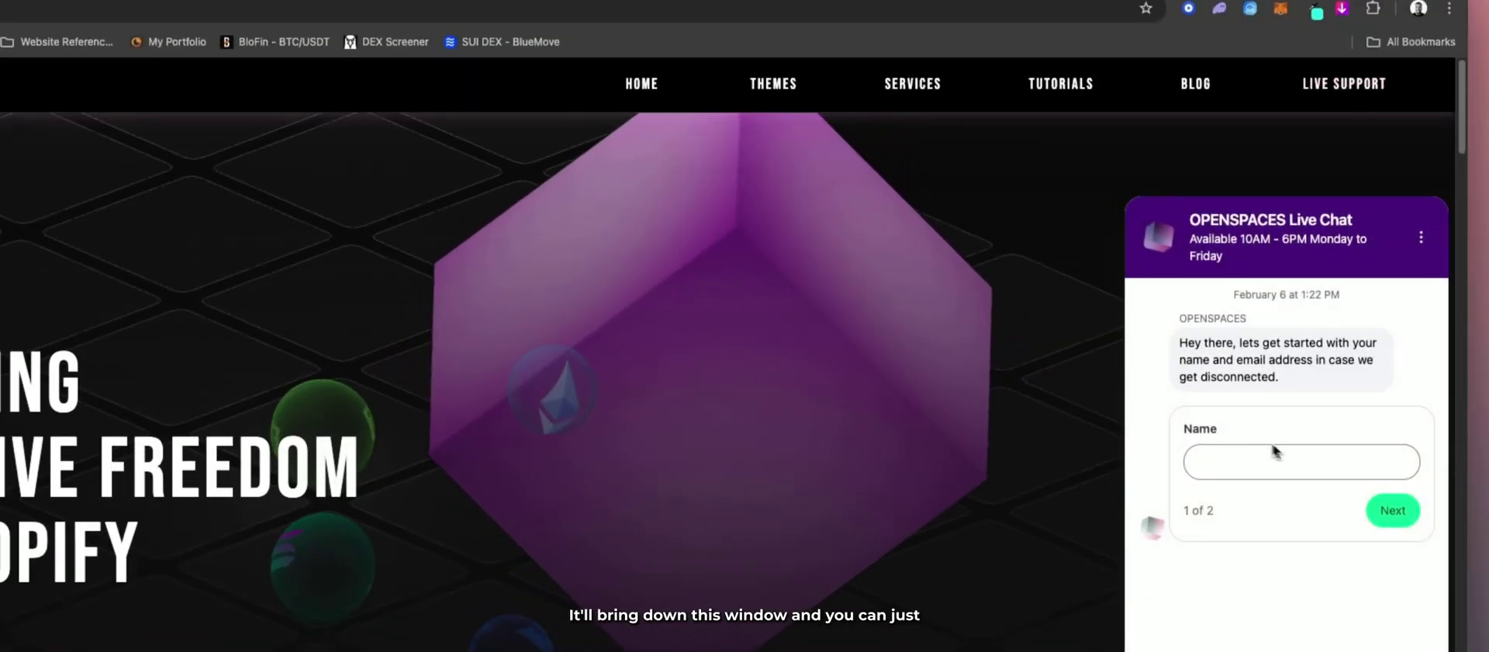